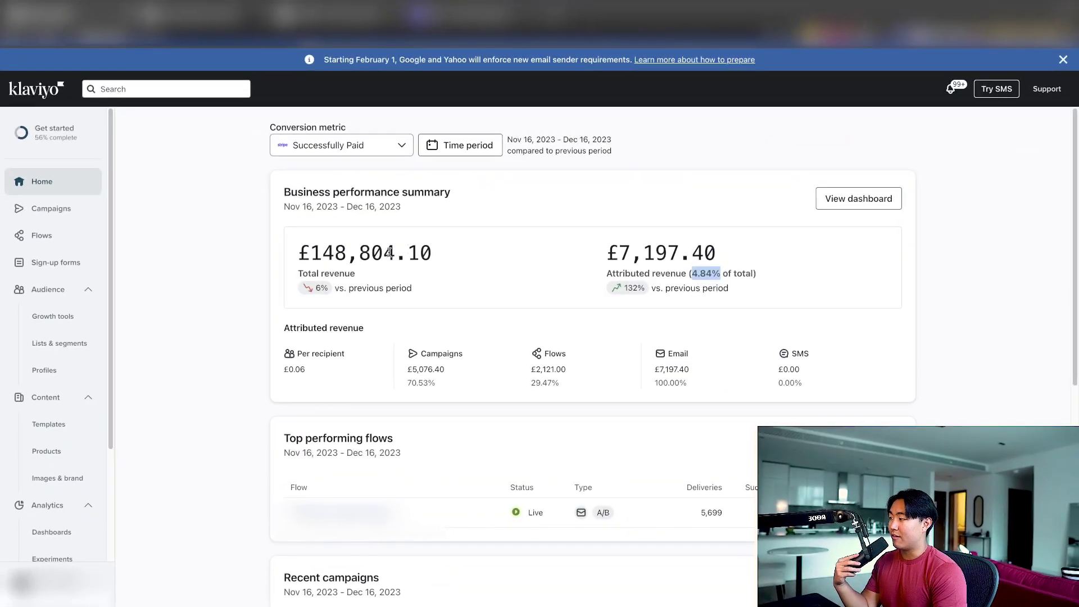
- Highlight the attributed revenue figures, including the £148,804.10 total revenue, then clear the highlights
{"action": "left_click_drag", "start_coordinate": [301, 248], "coordinate": [768, 337]}
{"action": "left_click_drag", "start_coordinate": [771, 294], "coordinate": [574, 264]}
{"action": "left_click", "coordinate": [748, 301]}
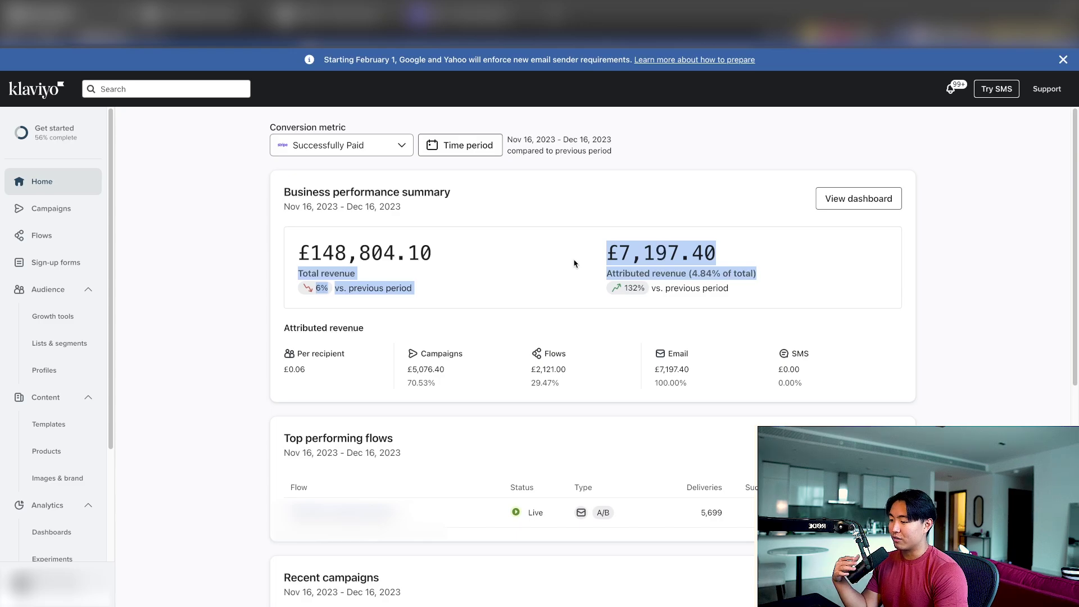
{"action": "left_click", "coordinate": [432, 341]}
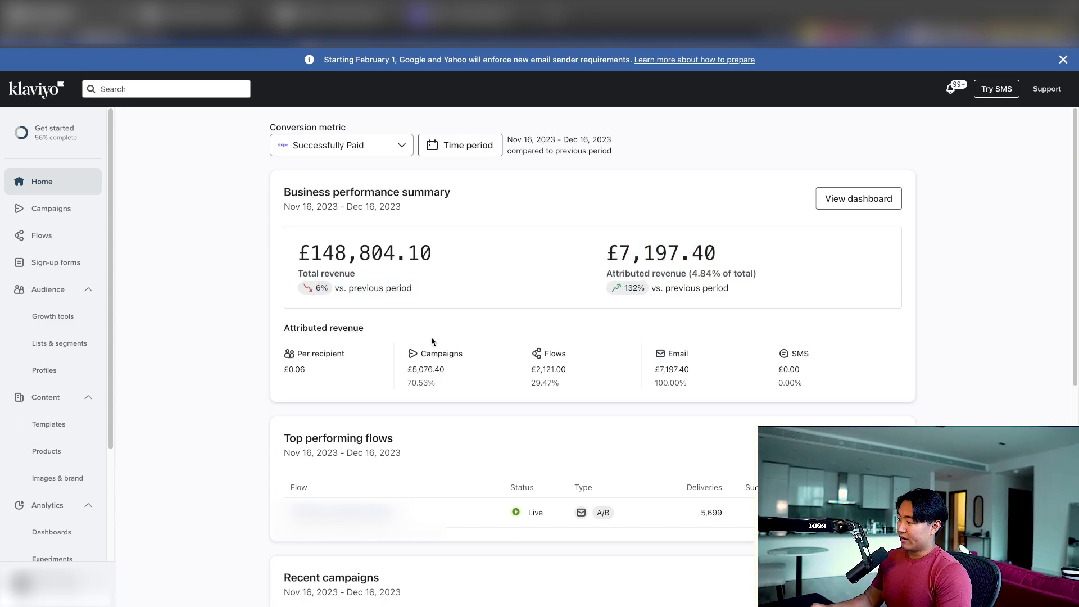
{"action": "left_click_drag", "start_coordinate": [292, 252], "coordinate": [496, 275]}
{"action": "left_click", "coordinate": [496, 275]}
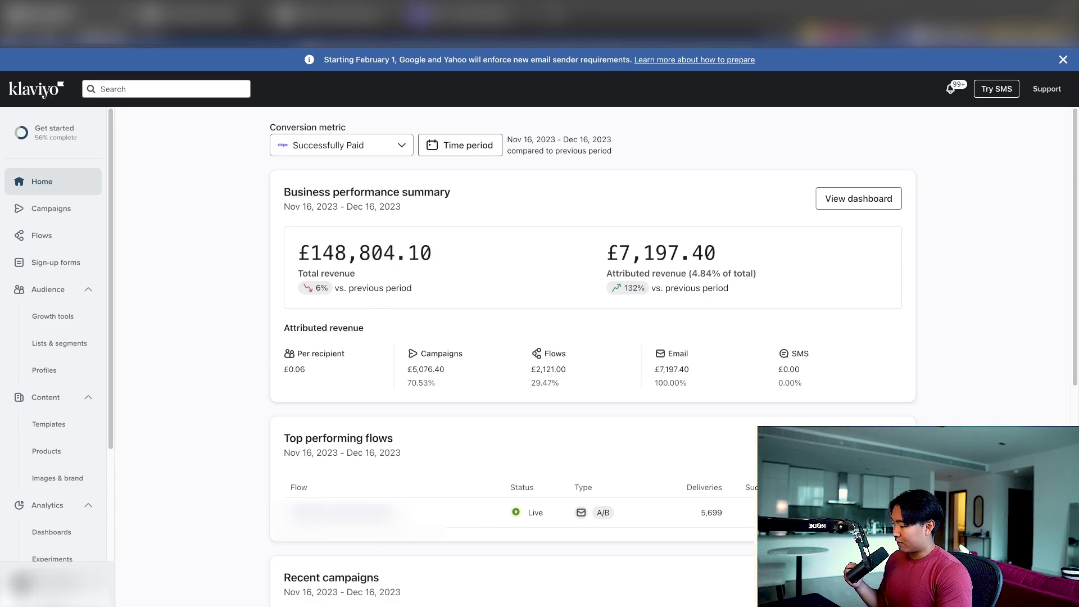
- Go from the account menu to Integrations > Stripe and glance at the Stripe dashboard
{"action": "left_click", "coordinate": [56, 585]}
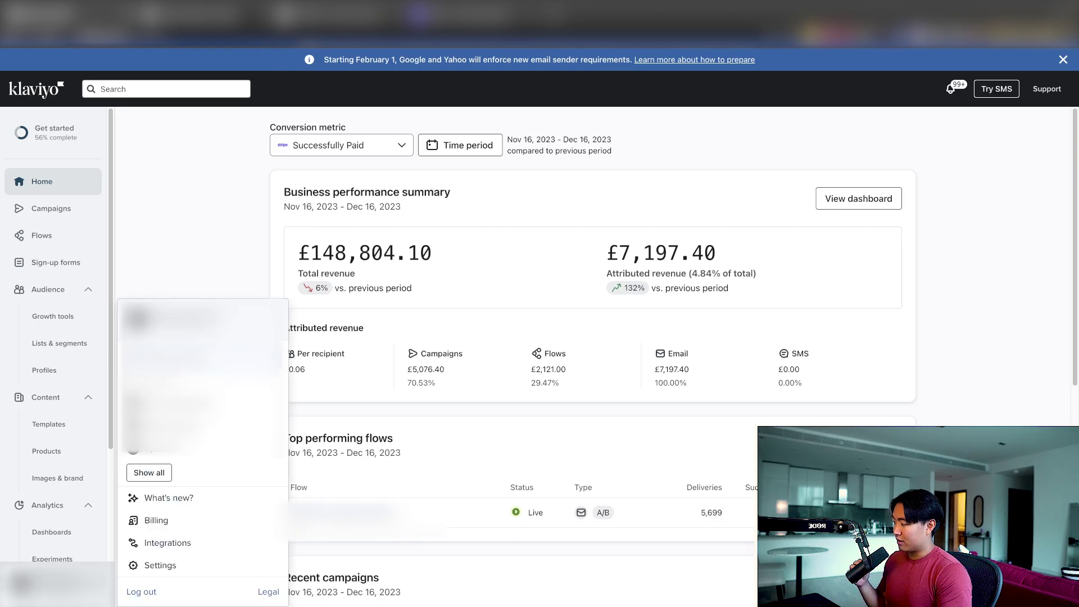
{"action": "left_click", "coordinate": [152, 549]}
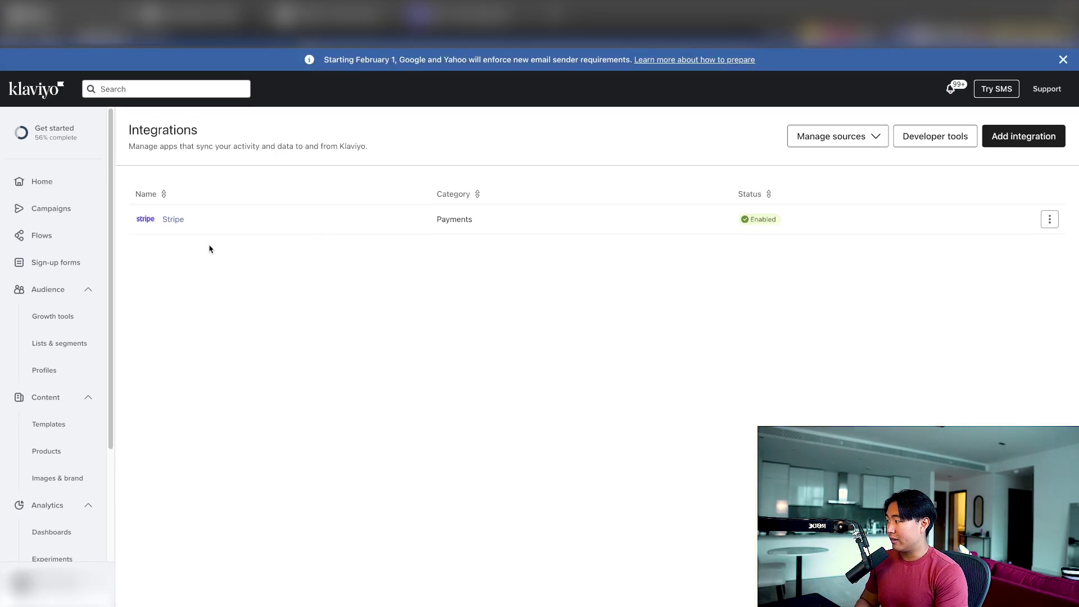
{"action": "left_click", "coordinate": [174, 221]}
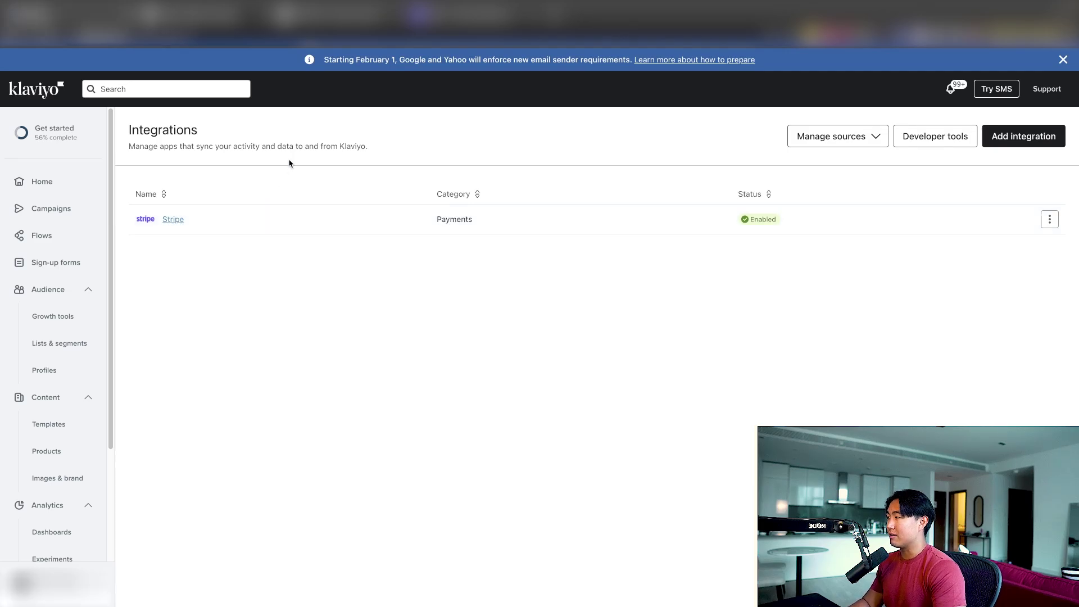
{"action": "left_click", "coordinate": [185, 14]}
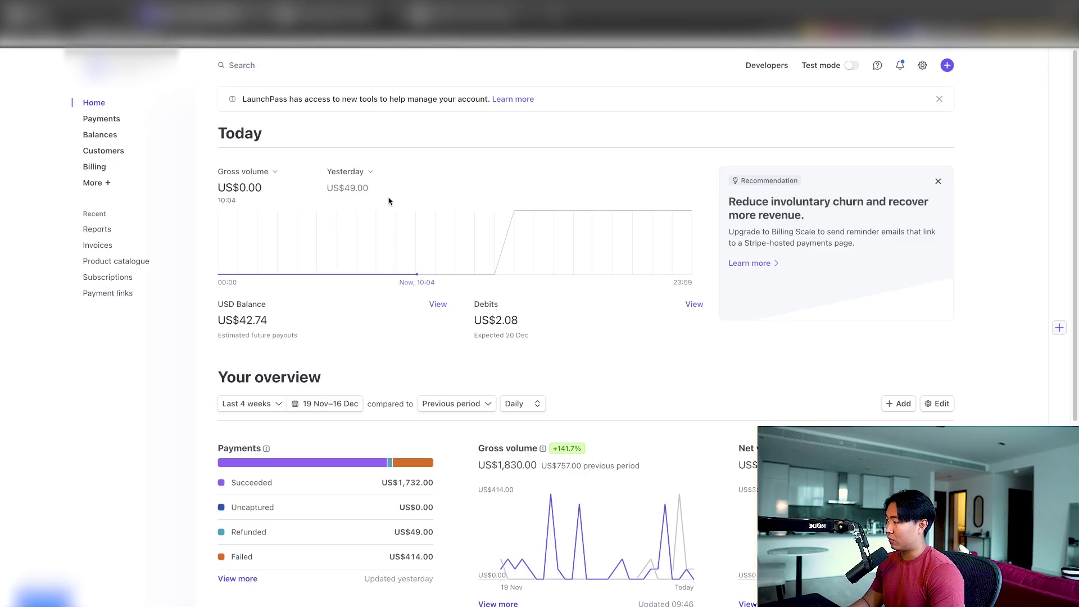
{"action": "key", "text": "ctrl+shift+Tab"}
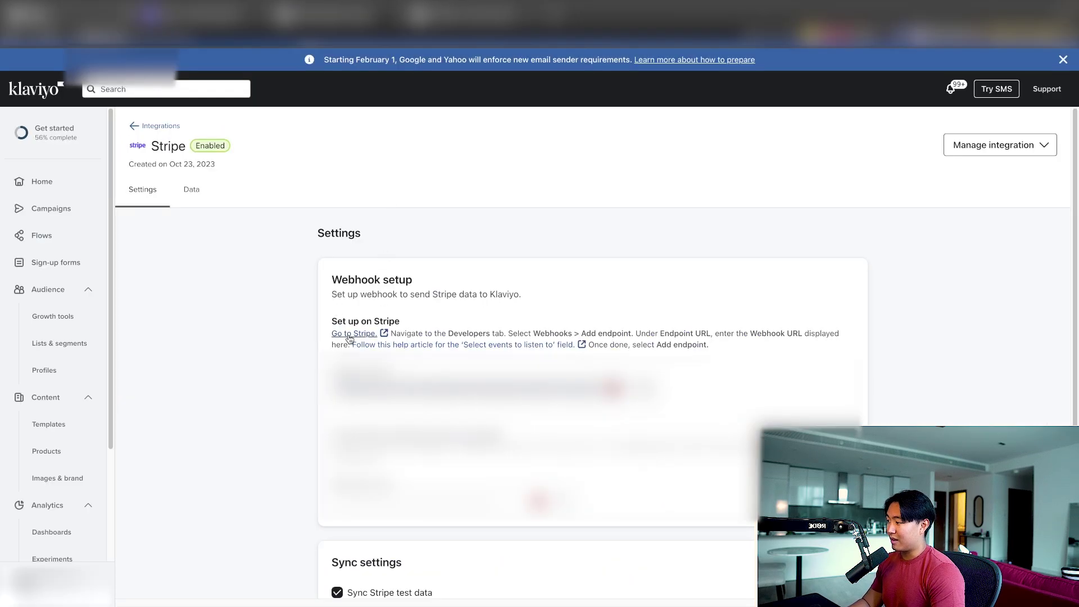
- Highlight the Stripe setup instructions for the Webhooks > Add endpoint step, then move to Stripe
{"action": "left_click_drag", "start_coordinate": [452, 333], "coordinate": [617, 333]}
{"action": "left_click_drag", "start_coordinate": [531, 332], "coordinate": [629, 331]}
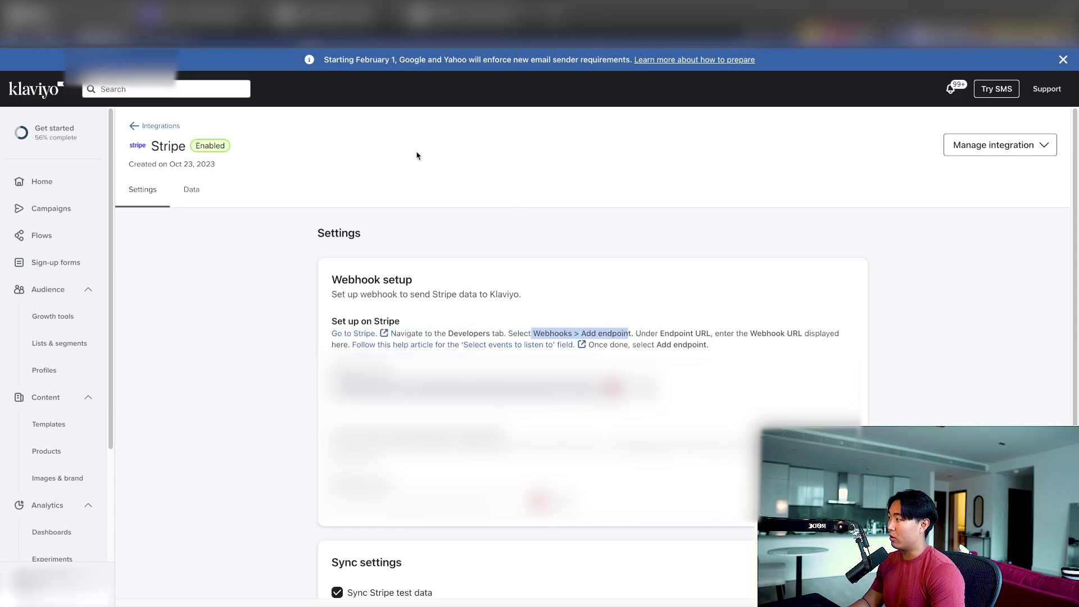
{"action": "key", "text": "ctrl+Tab"}
- Search 'webhoo' to reach Developers > Webhooks and start adding an endpoint
{"action": "left_click", "coordinate": [337, 67]}
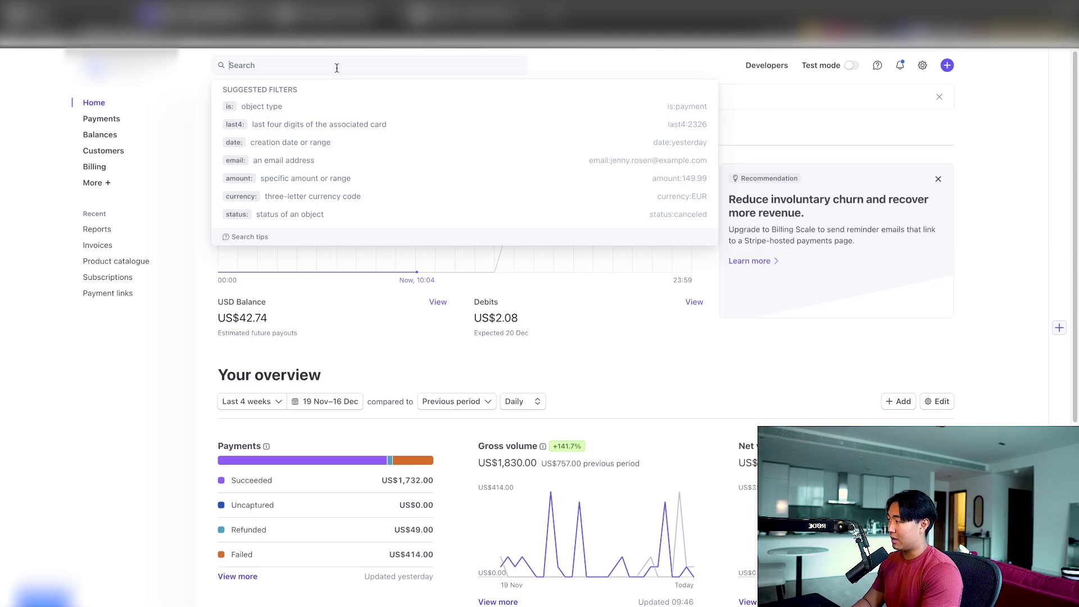
{"action": "type", "text": "webhoo"}
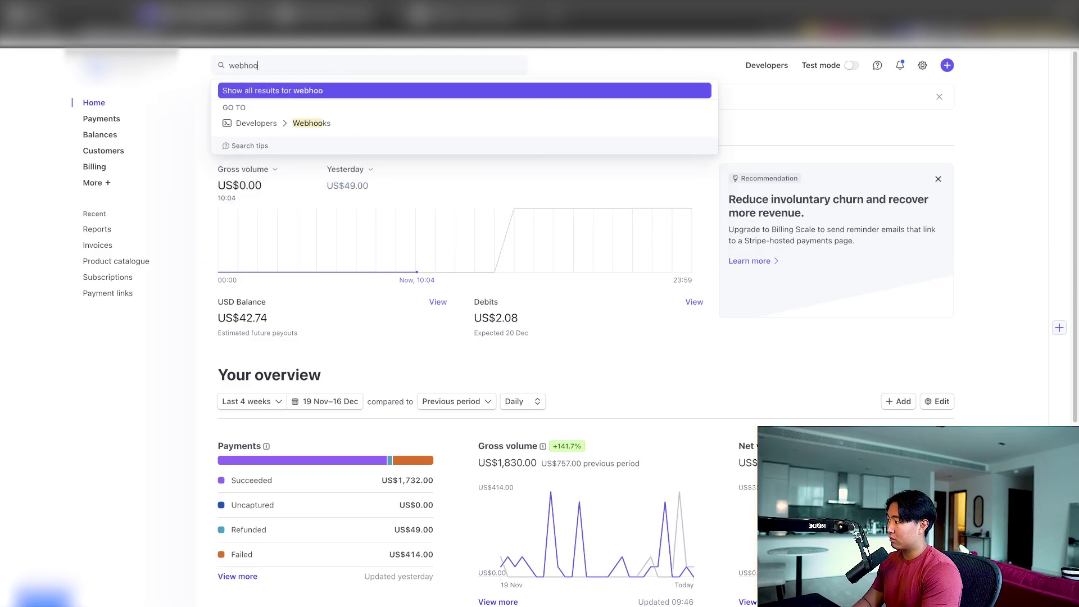
{"action": "left_click", "coordinate": [316, 125]}
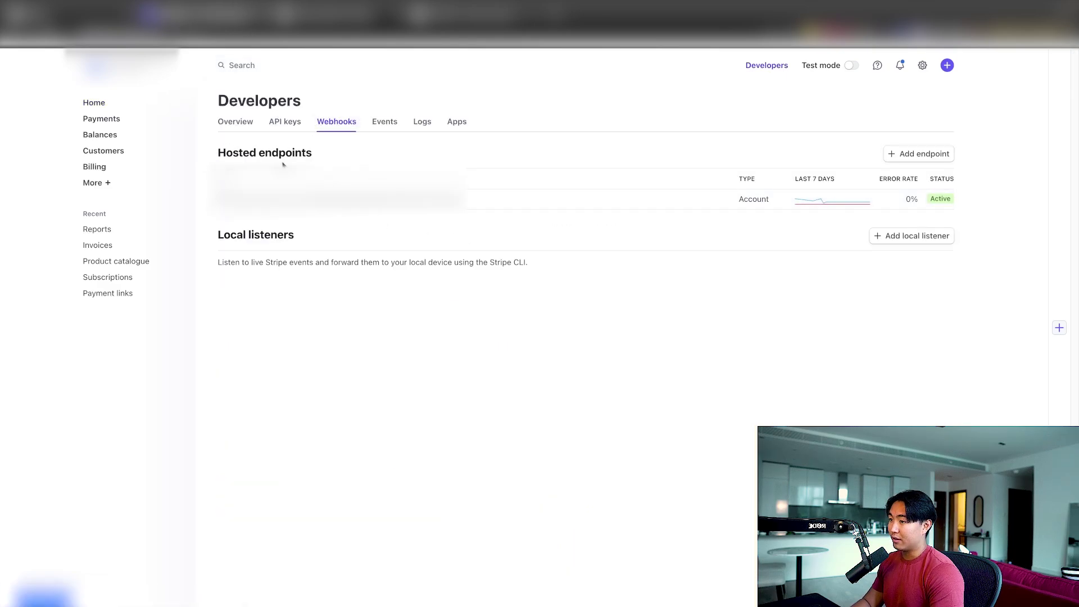
{"action": "left_click", "coordinate": [937, 156]}
- Keep events on your account, toggle Select all events on and off, and return to the endpoint form
{"action": "left_click", "coordinate": [212, 265]}
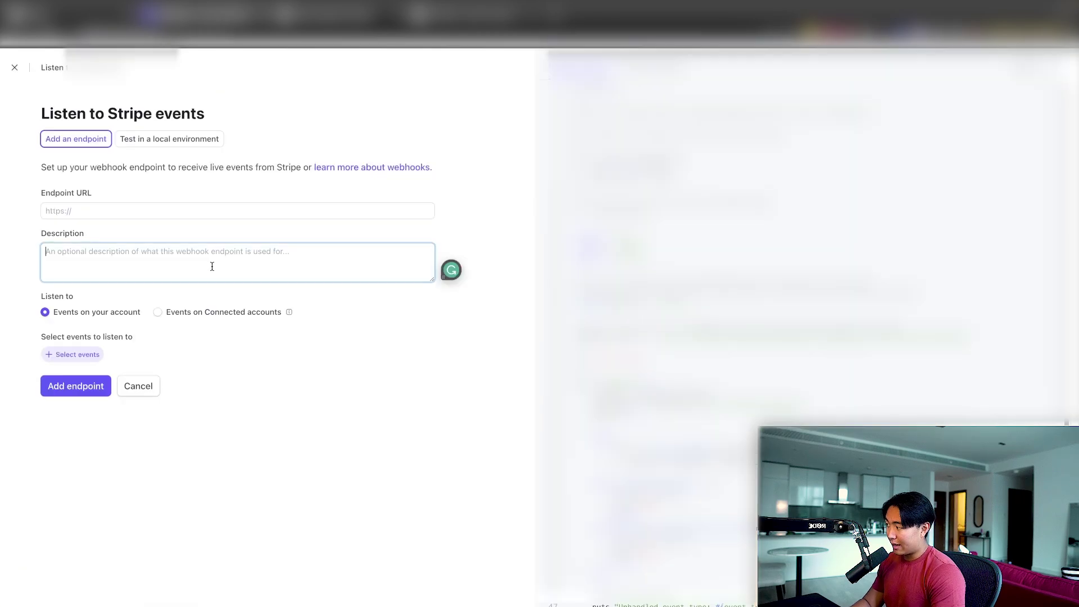
{"action": "left_click", "coordinate": [205, 316]}
{"action": "left_click", "coordinate": [113, 314]}
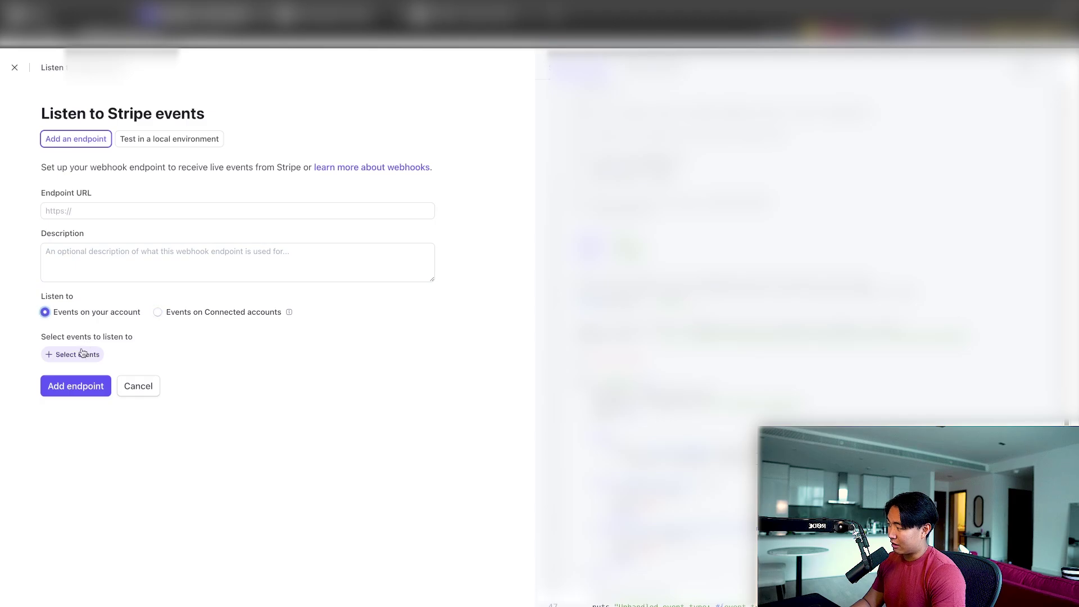
{"action": "left_click", "coordinate": [85, 355]}
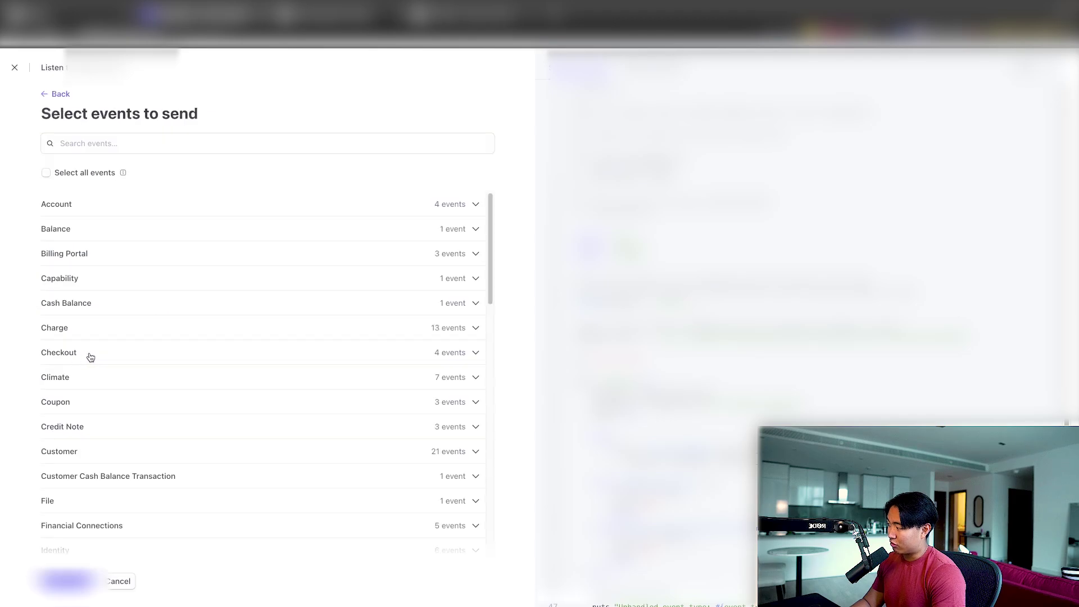
{"action": "left_click", "coordinate": [58, 174]}
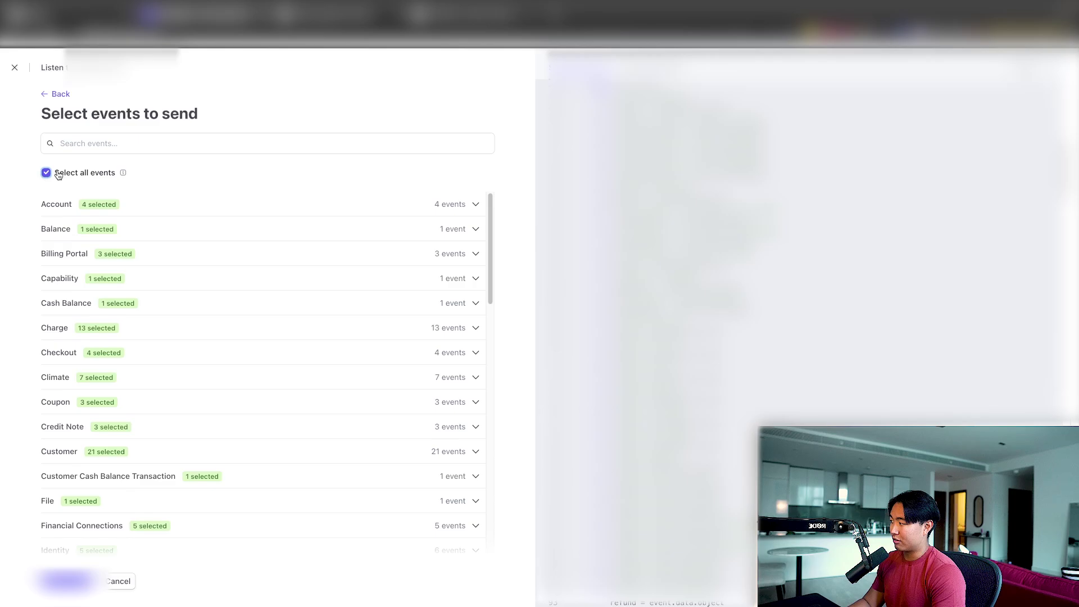
{"action": "left_click", "coordinate": [59, 174]}
{"action": "left_click", "coordinate": [56, 96]}
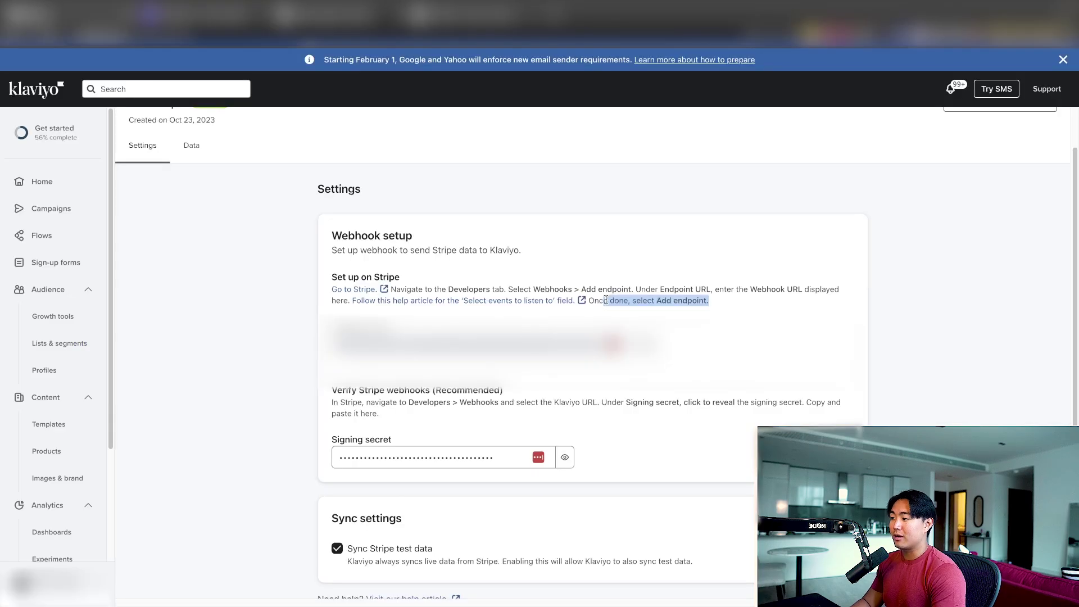
- Read the Add endpoint step and the webhook verification and signing secret instructions in Klaviyo
{"action": "left_click_drag", "start_coordinate": [594, 301], "coordinate": [710, 301]}
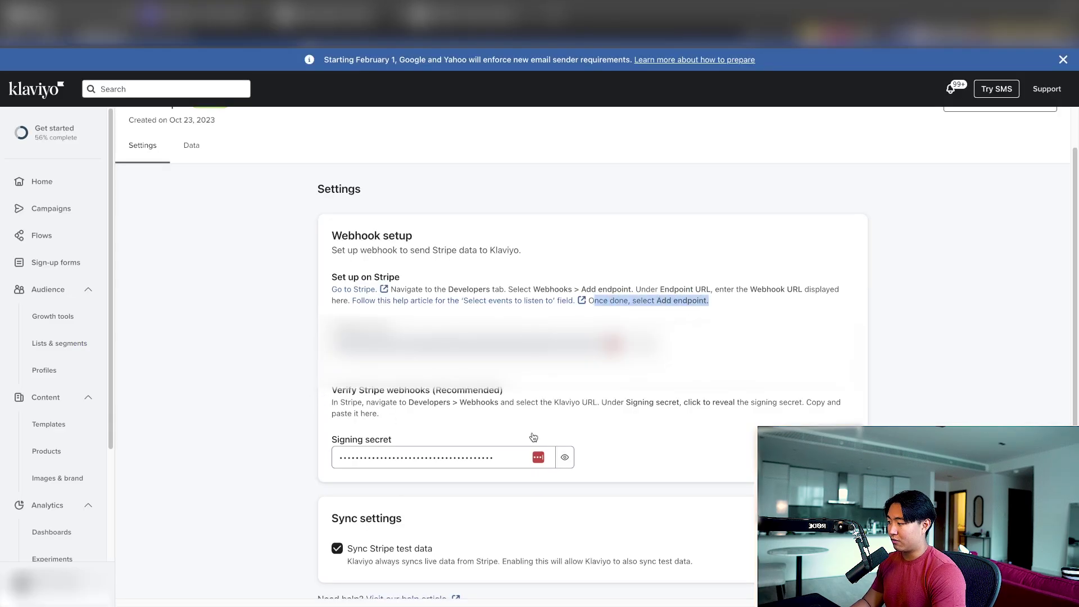
{"action": "left_click_drag", "start_coordinate": [455, 399], "coordinate": [643, 404]}
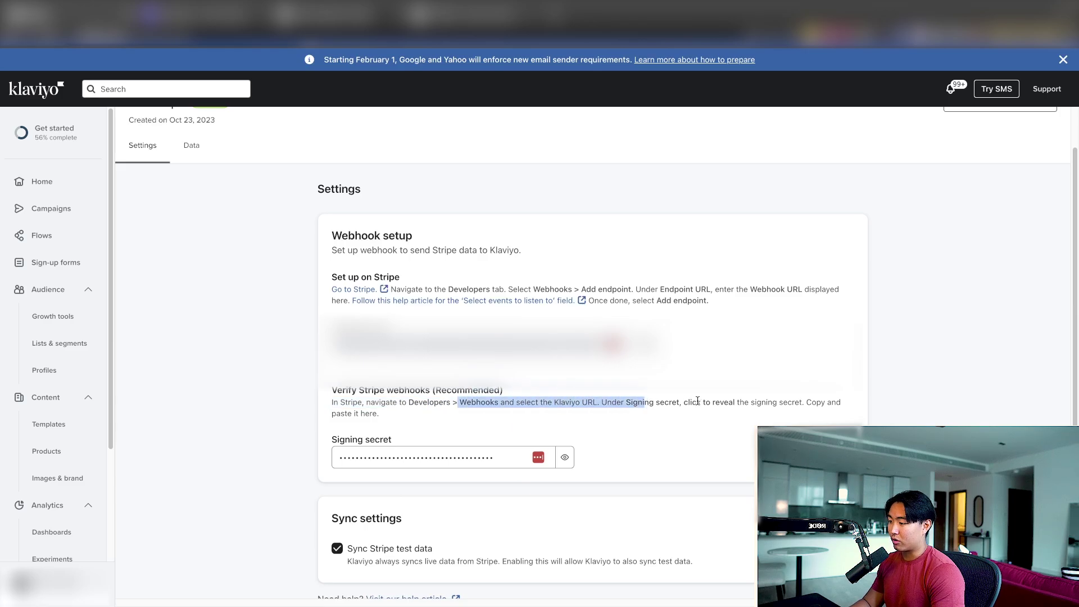
{"action": "left_click_drag", "start_coordinate": [720, 403], "coordinate": [544, 397]}
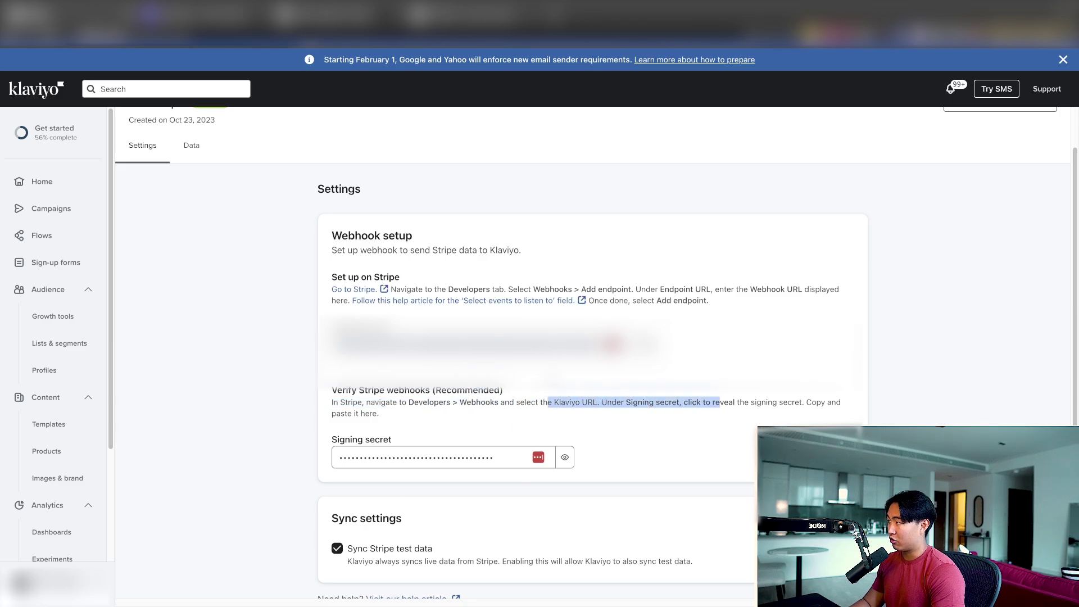
{"action": "scroll", "coordinate": [543, 400], "scroll_direction": "down", "scroll_amount": 1}
{"action": "left_click_drag", "start_coordinate": [331, 385], "coordinate": [457, 410]}
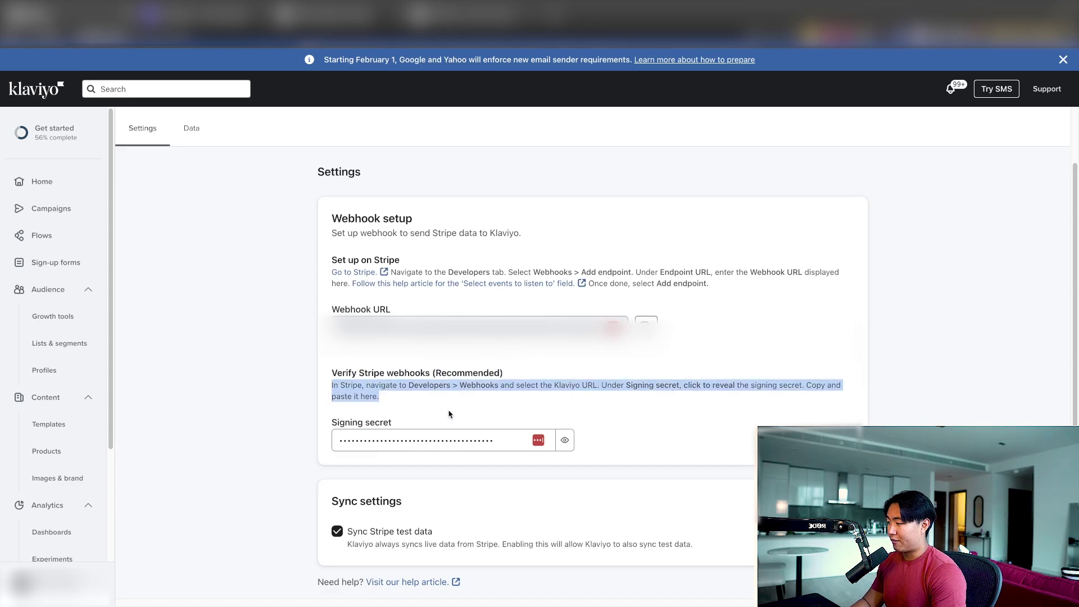
{"action": "left_click", "coordinate": [423, 408]}
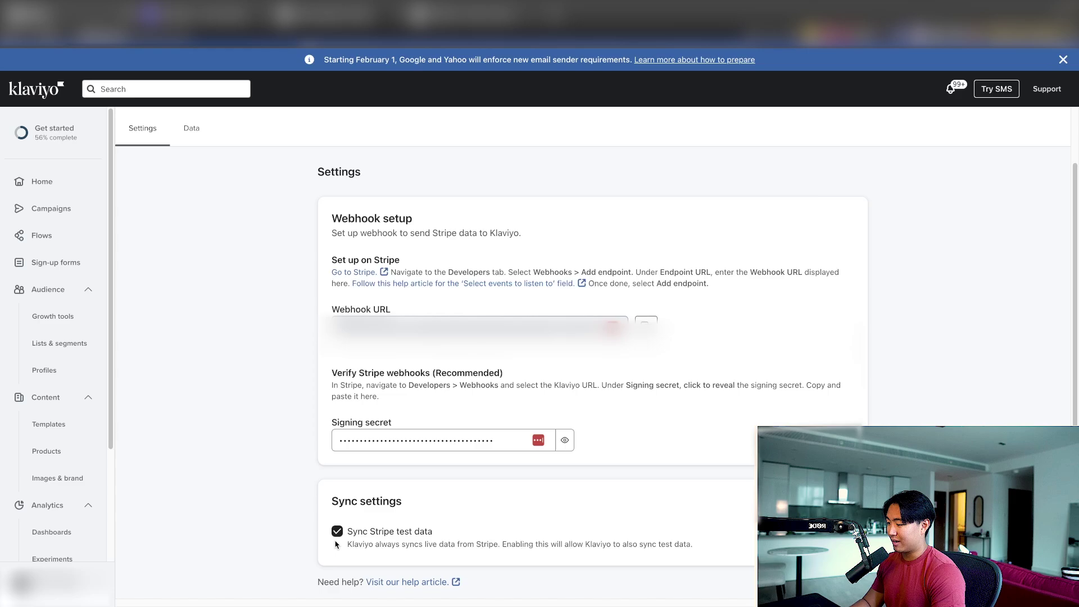
- Review the historical data sync details on the Stripe integration's Data tab
{"action": "left_click", "coordinate": [192, 135]}
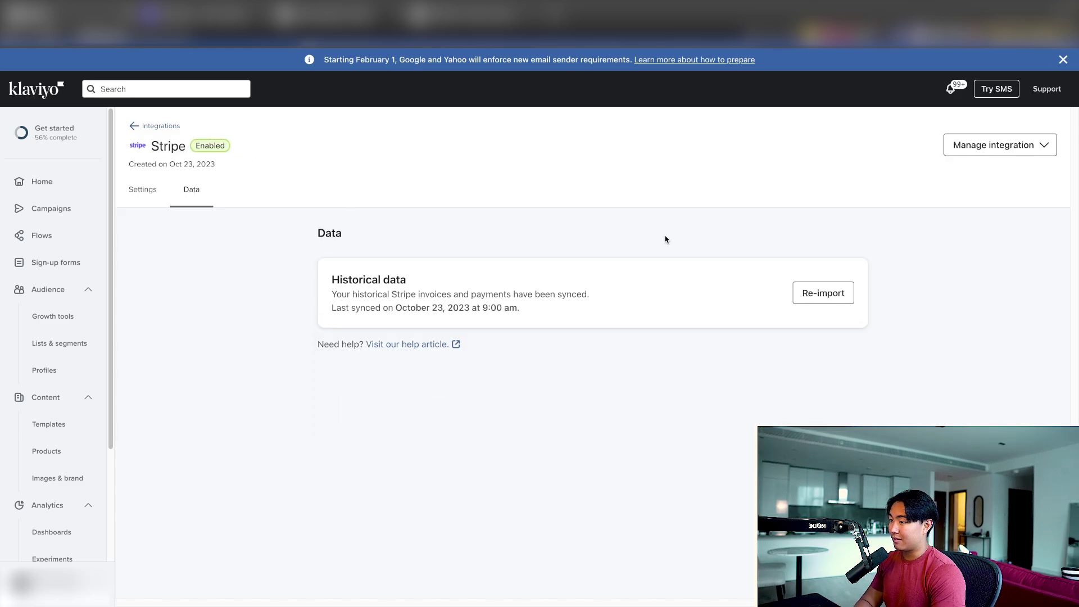
{"action": "left_click_drag", "start_coordinate": [607, 295], "coordinate": [253, 269]}
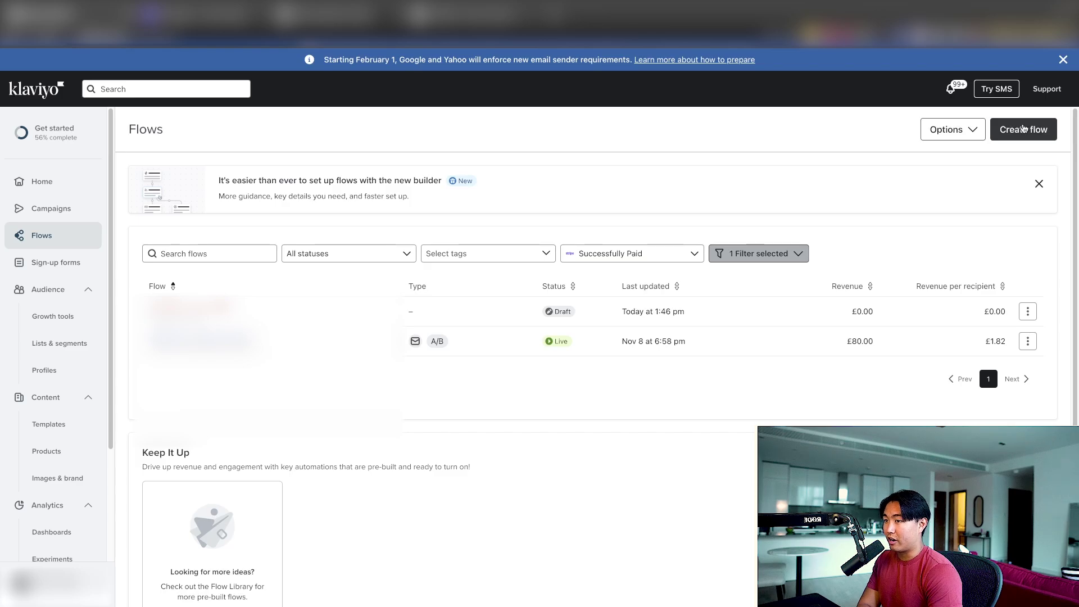
- Choose Create flow > Create From Scratch and begin typing a flow name, correcting a few characters
{"action": "left_click", "coordinate": [1023, 131]}
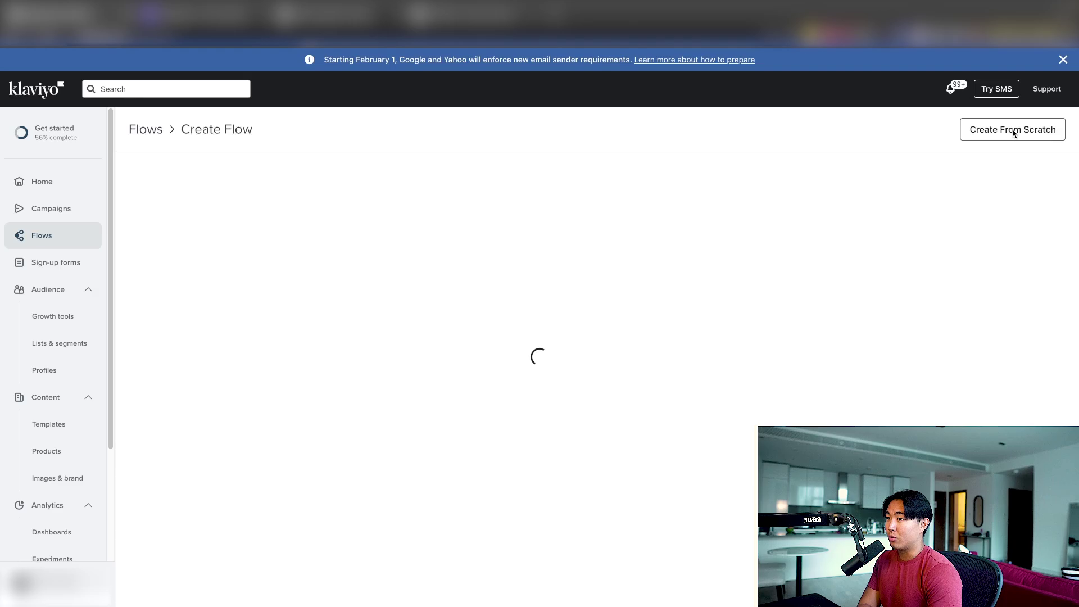
{"action": "left_click", "coordinate": [1014, 131]}
{"action": "left_click", "coordinate": [584, 187]}
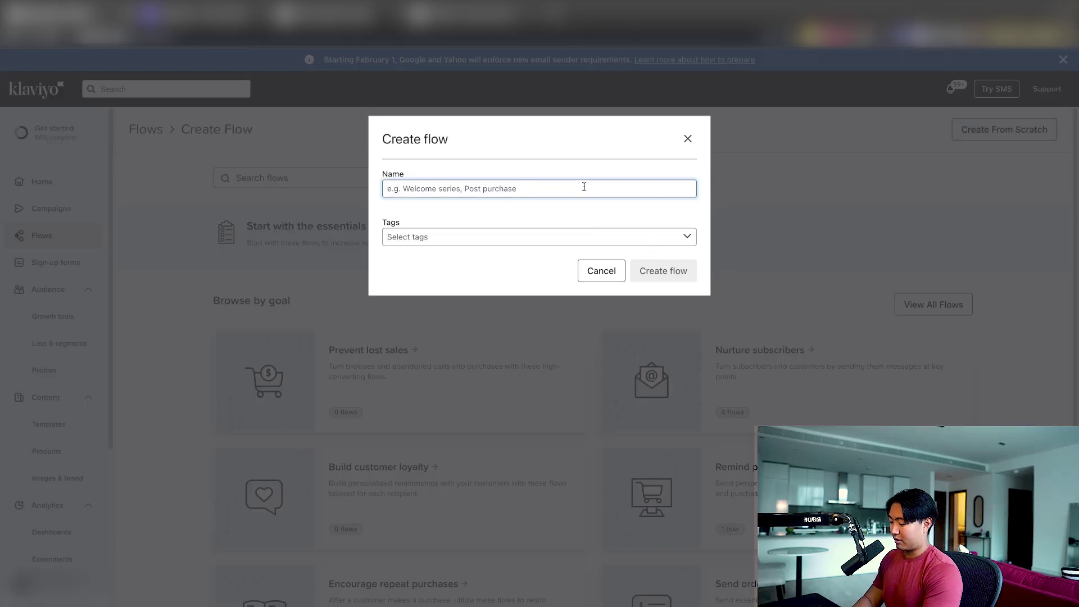
{"action": "type", "text": "Pl"}
{"action": "key", "text": "BackSpace"}
{"action": "key", "text": "BackSpace"}
{"action": "type", "text": "Pri"}
{"action": "key", "text": "BackSpace"}
{"action": "key", "text": "BackSpace"}
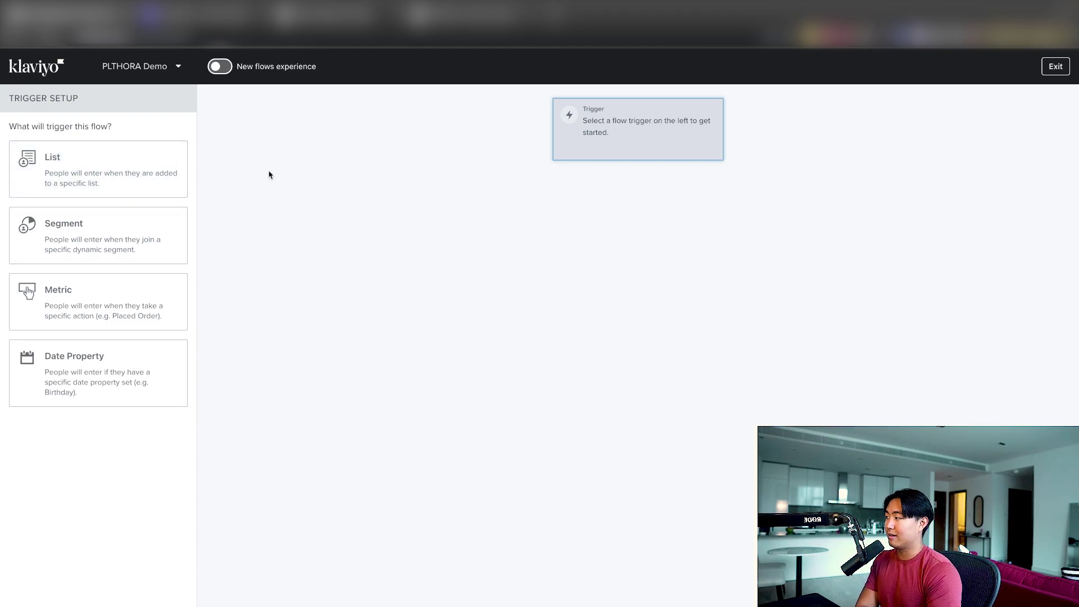
{"action": "left_click", "coordinate": [124, 169]}
{"action": "left_click", "coordinate": [23, 127]}
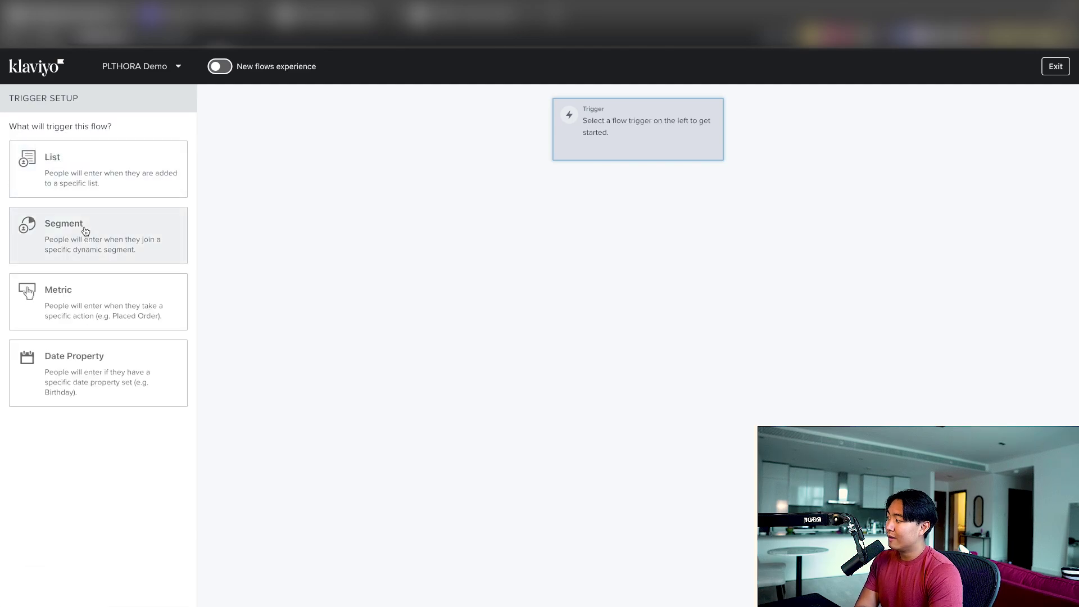
- Set the flow trigger type to Metric and scroll through the Choose metric list
{"action": "left_click", "coordinate": [87, 303]}
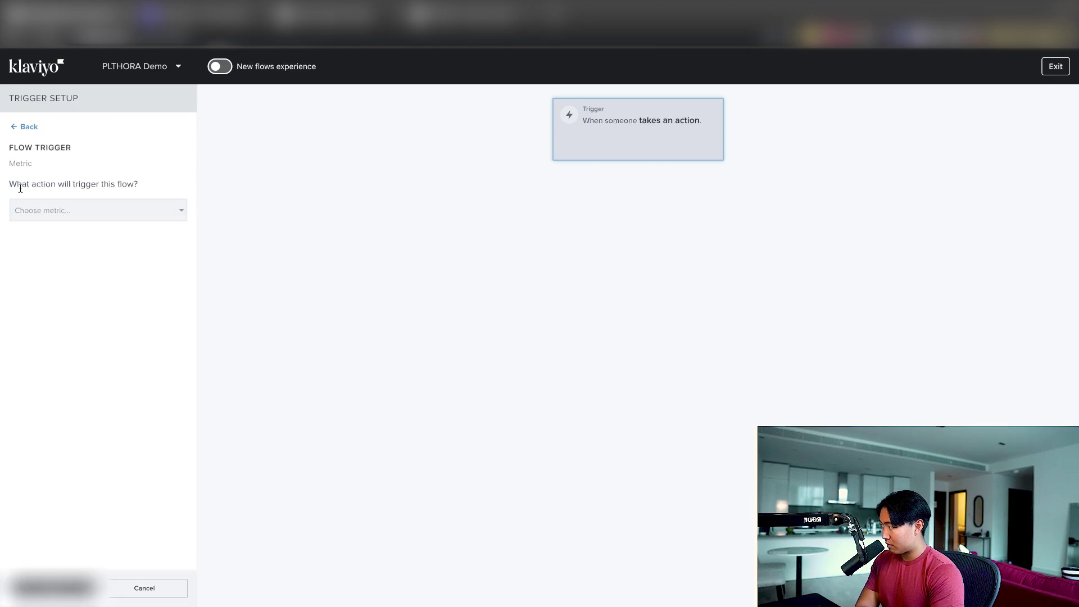
{"action": "left_click_drag", "start_coordinate": [22, 186], "coordinate": [155, 191]}
{"action": "left_click", "coordinate": [100, 222]}
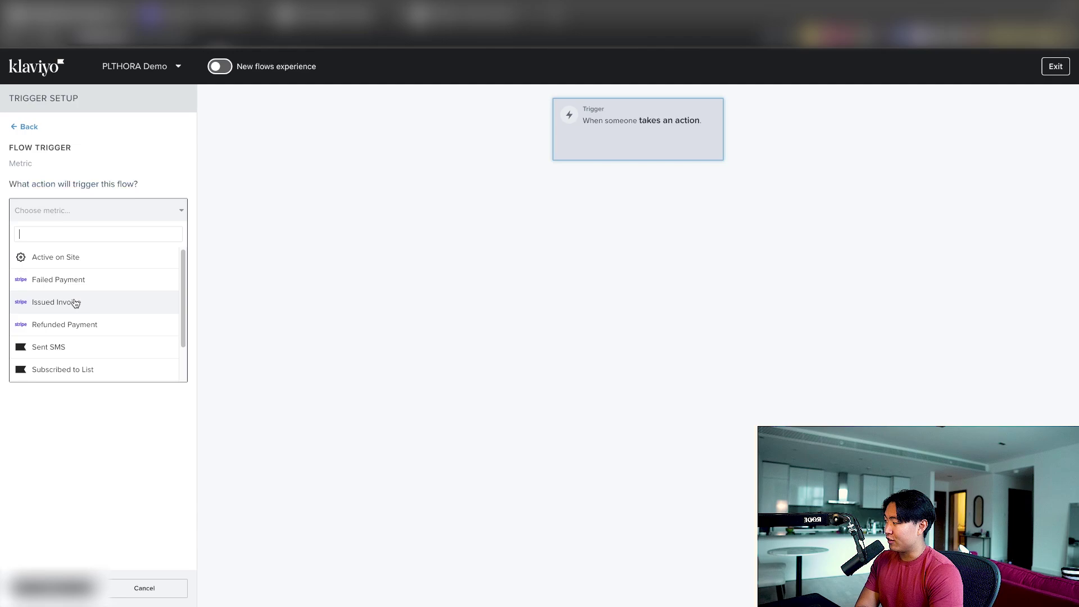
{"action": "scroll", "coordinate": [79, 301], "scroll_direction": "down", "scroll_amount": 1}
{"action": "scroll", "coordinate": [86, 287], "scroll_direction": "up", "scroll_amount": 1}
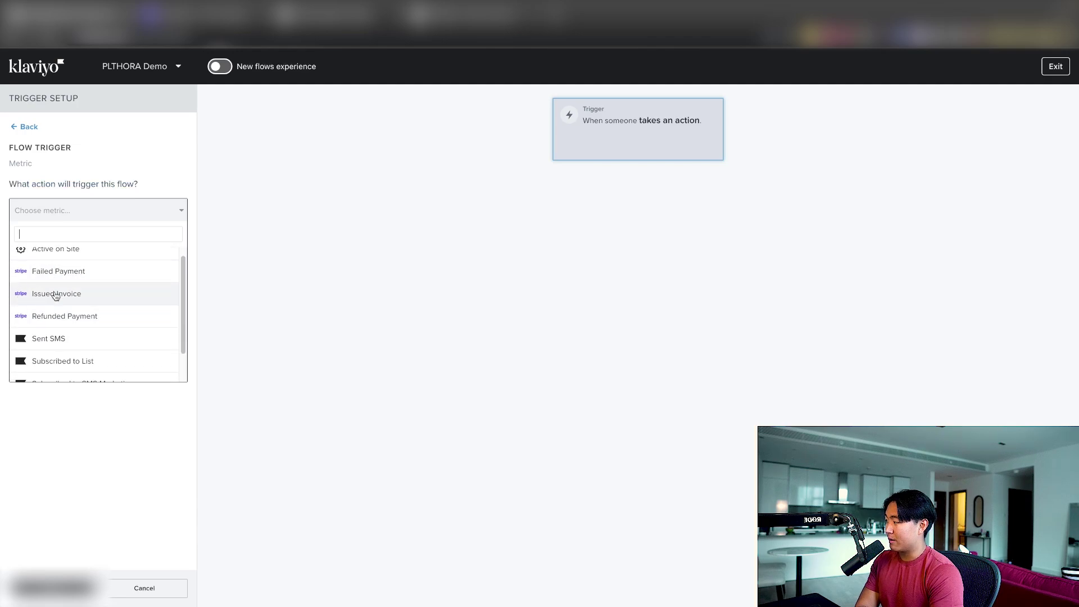
{"action": "scroll", "coordinate": [45, 309], "scroll_direction": "down", "scroll_amount": 2}
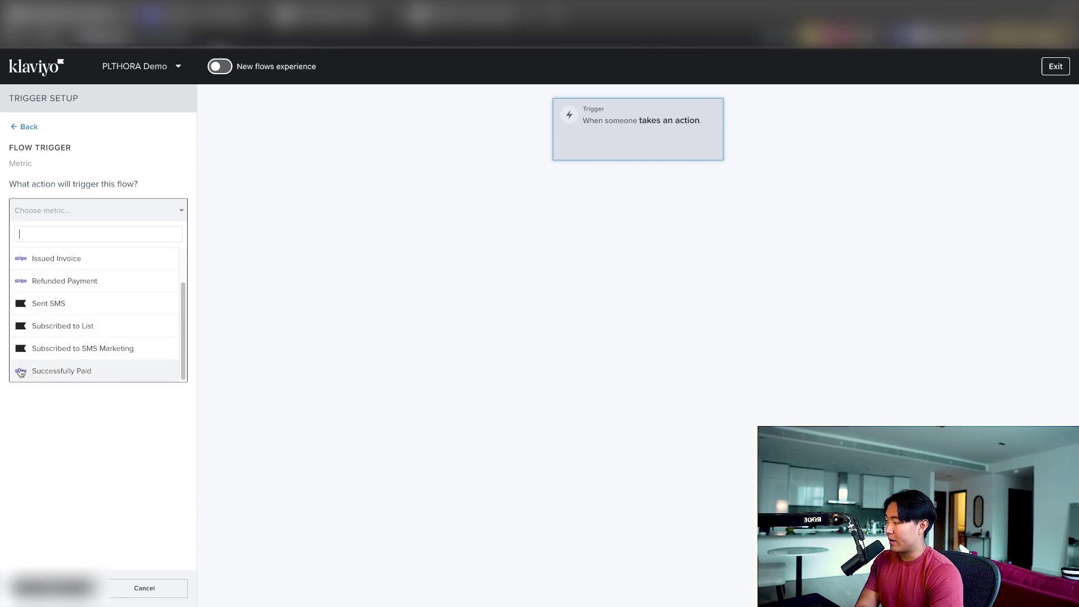
{"action": "scroll", "coordinate": [144, 349], "scroll_direction": "up", "scroll_amount": 2}
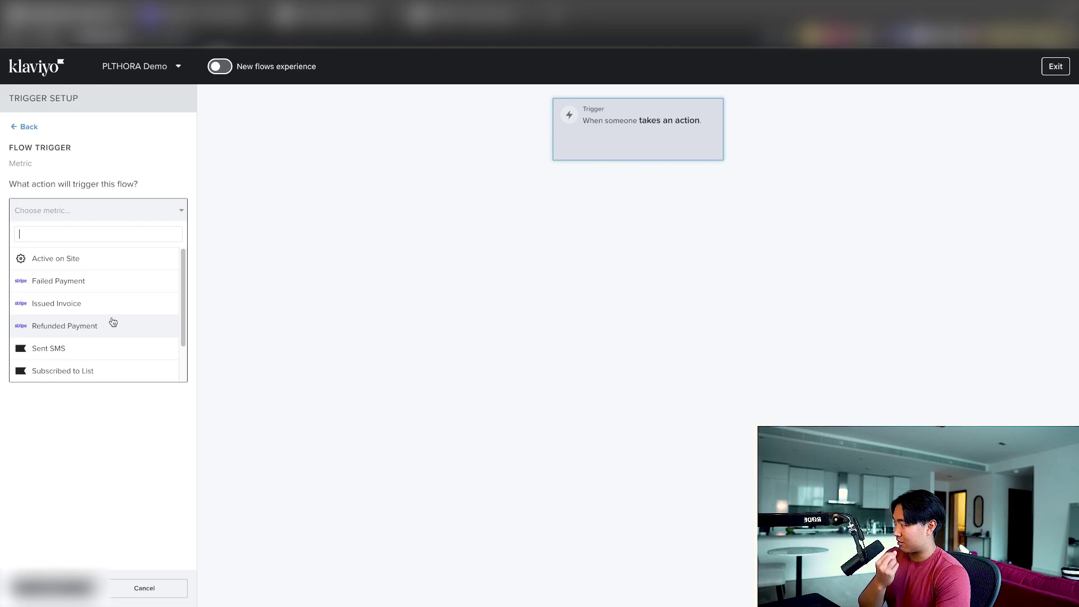
{"action": "scroll", "coordinate": [112, 326], "scroll_direction": "down", "scroll_amount": 2}
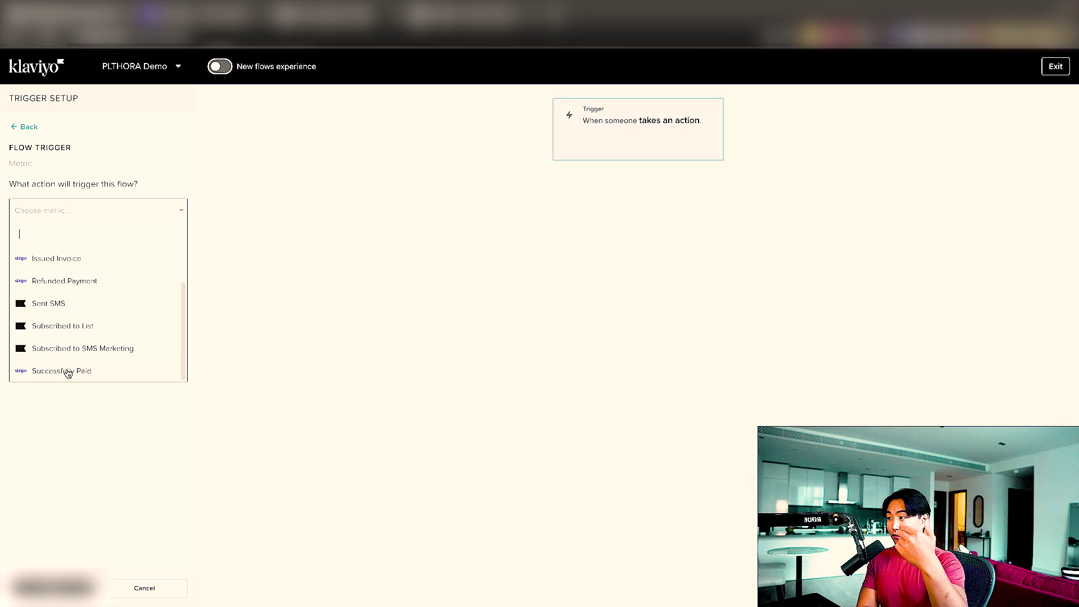
- Pick Successfully Paid as the trigger metric, then go back to the trigger type choices
{"action": "left_click", "coordinate": [68, 371]}
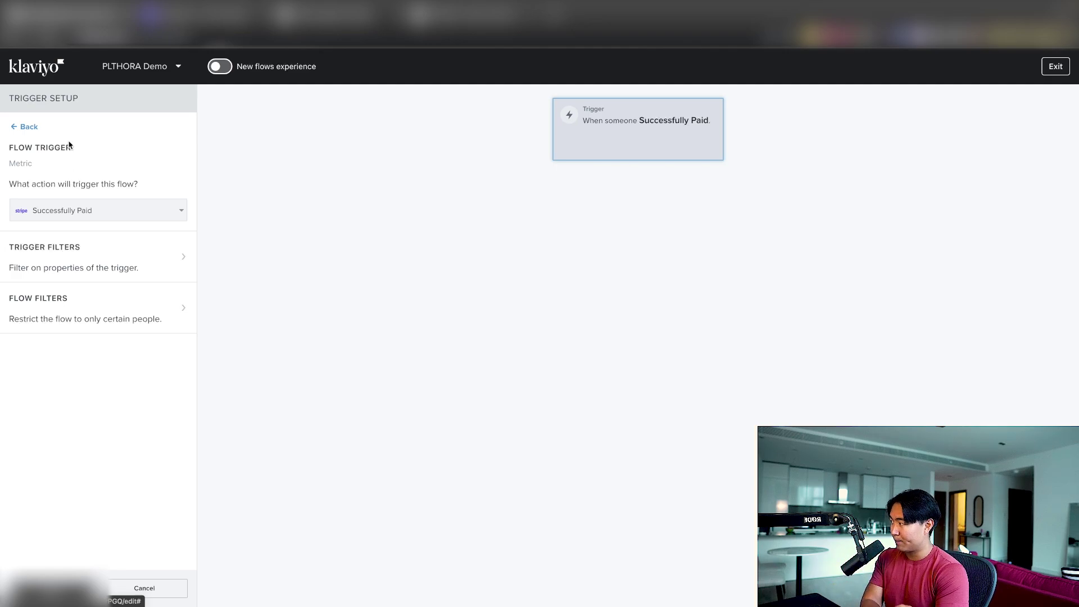
{"action": "left_click", "coordinate": [23, 126]}
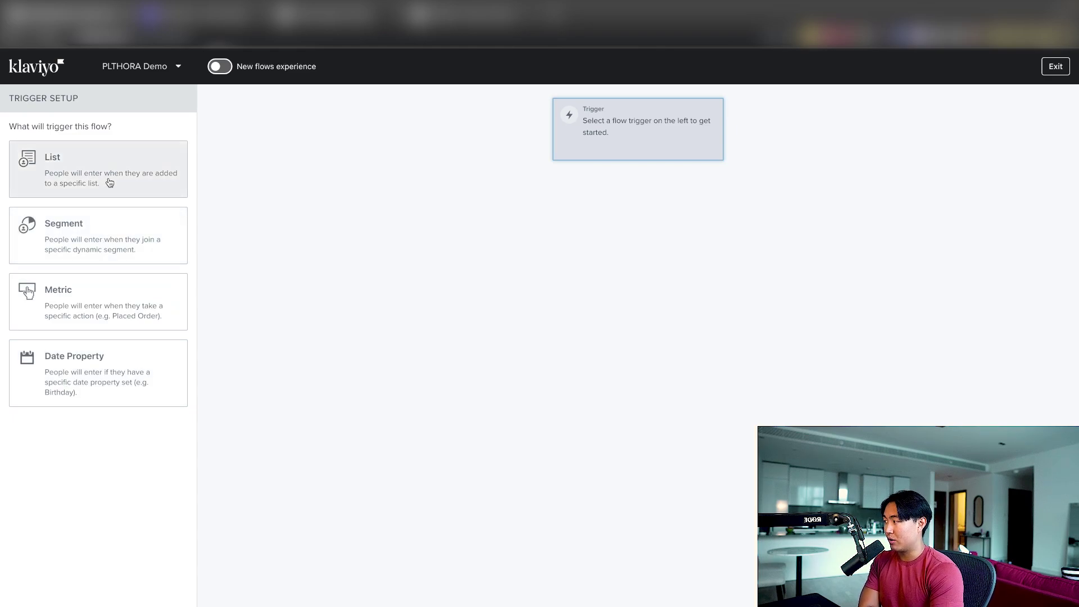
- Pick the Segment trigger, browse and close the list without choosing, then go to the Create segment page
{"action": "left_click", "coordinate": [72, 235]}
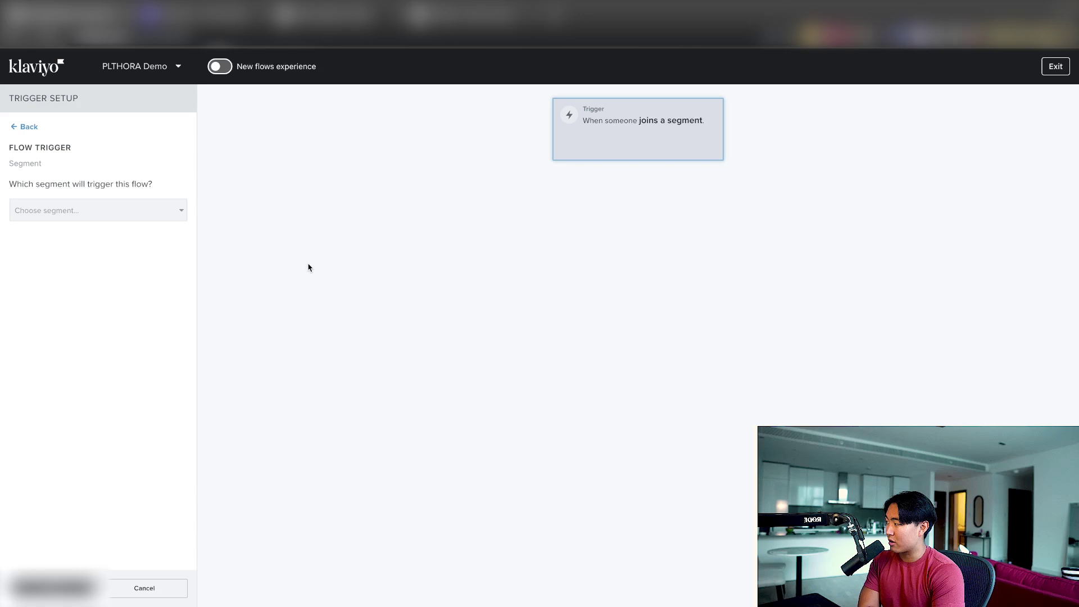
{"action": "left_click", "coordinate": [83, 217]}
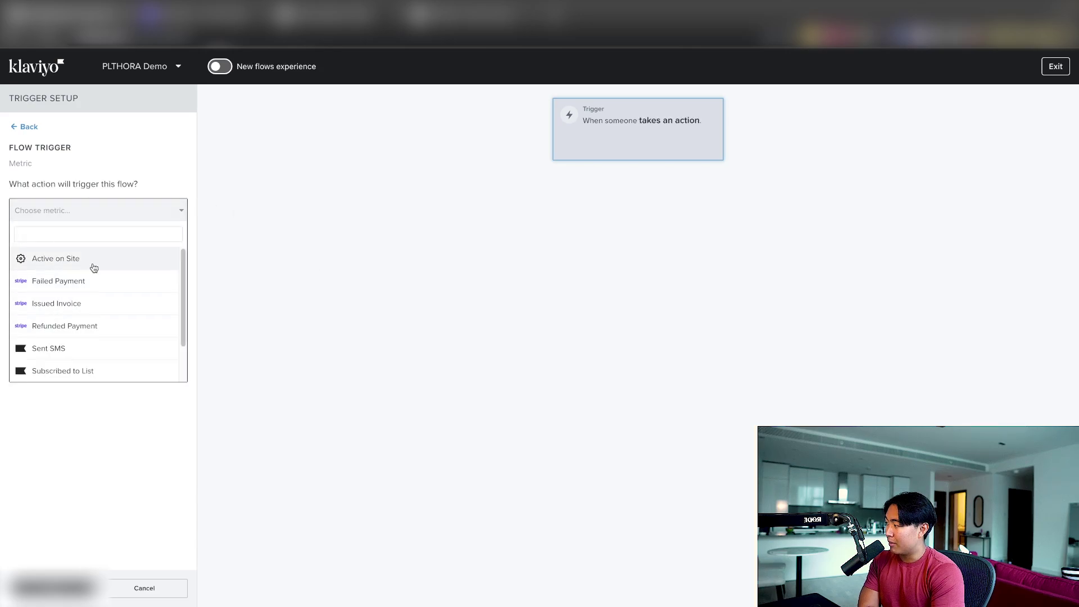
{"action": "scroll", "coordinate": [89, 278], "scroll_direction": "down", "scroll_amount": 3}
{"action": "left_click", "coordinate": [115, 165]}
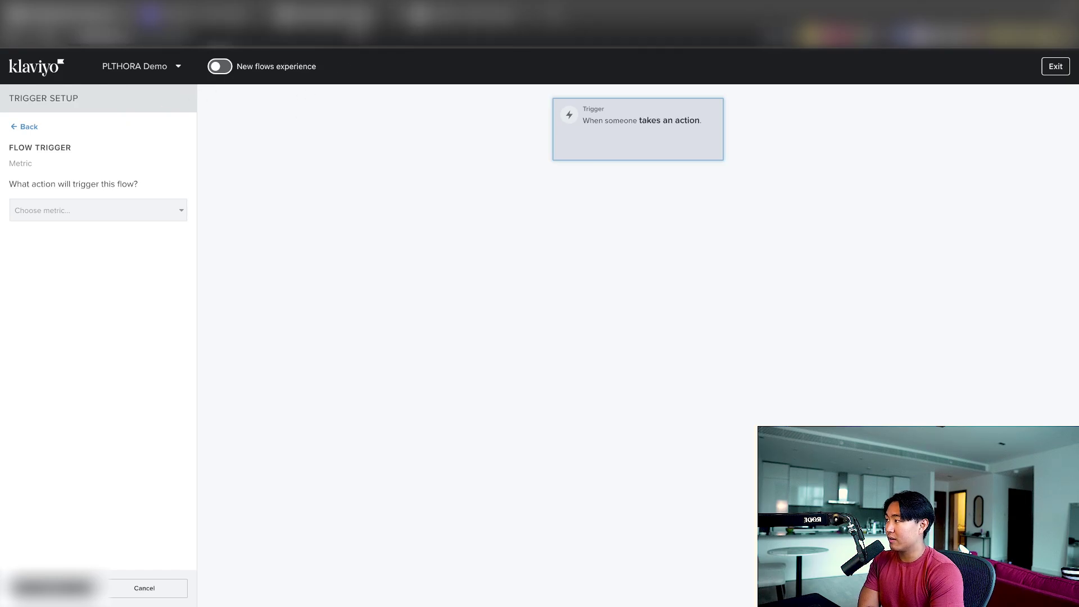
{"action": "key", "text": "ctrl+Tab"}
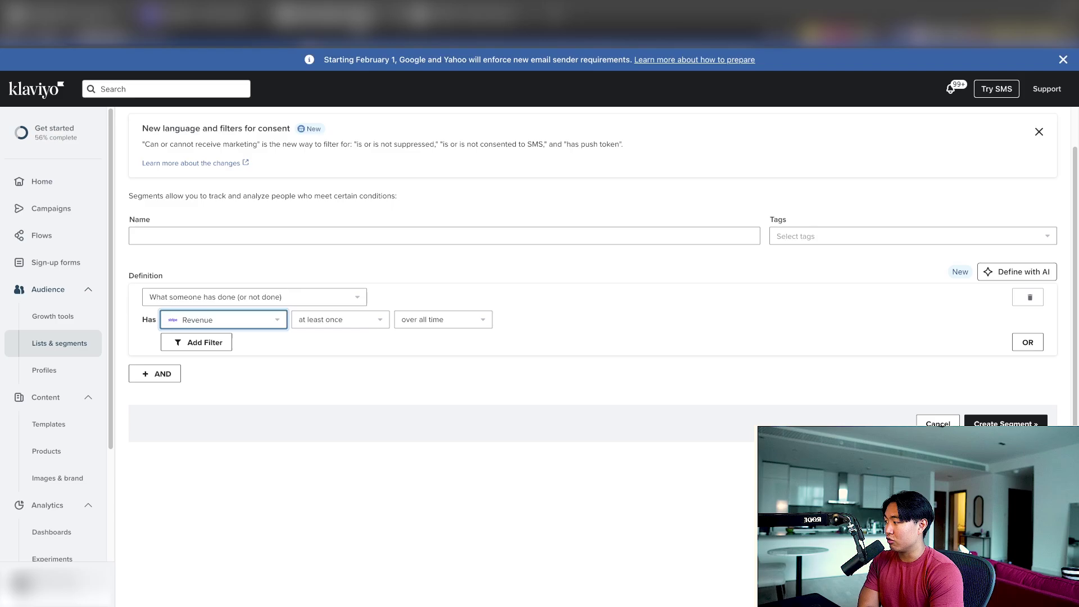
- Go to Lists & segments to reach the Create page offering a list or a segment
{"action": "left_click", "coordinate": [72, 345]}
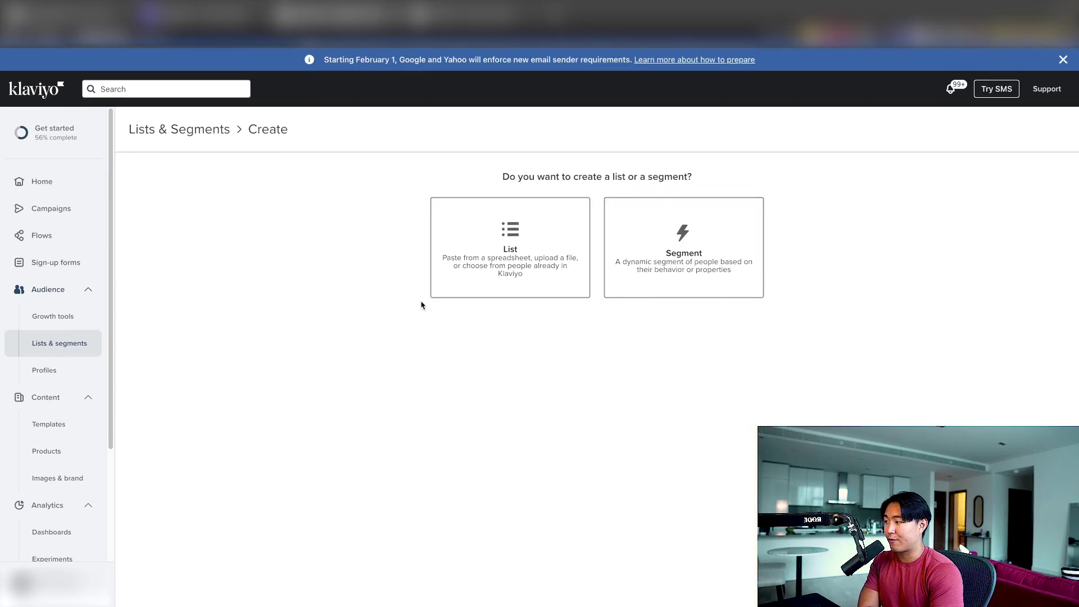
{"action": "left_click_drag", "start_coordinate": [425, 223], "coordinate": [530, 359]}
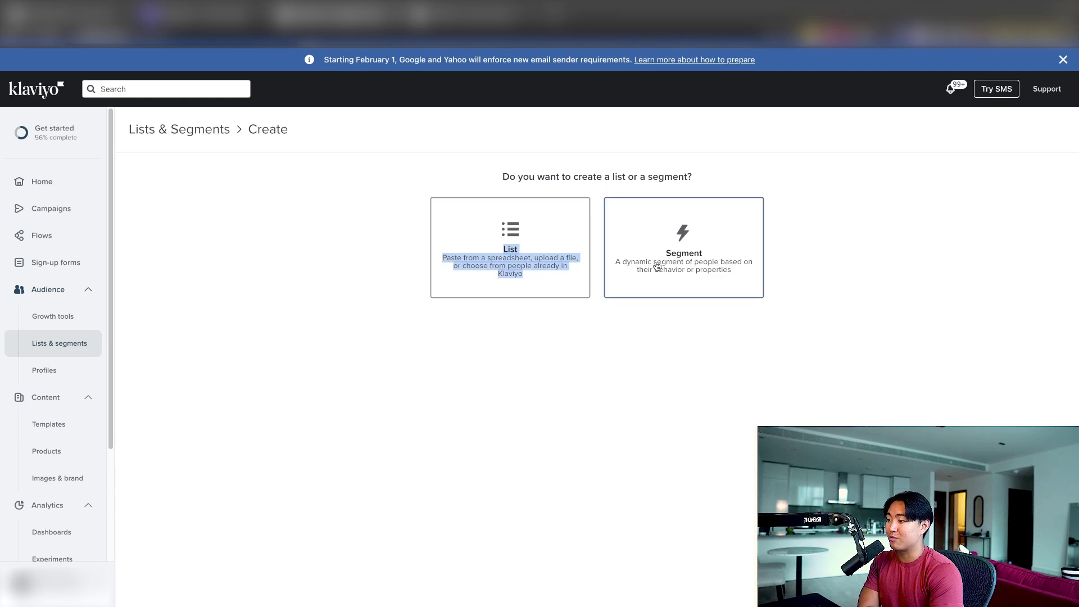
{"action": "left_click", "coordinate": [660, 308]}
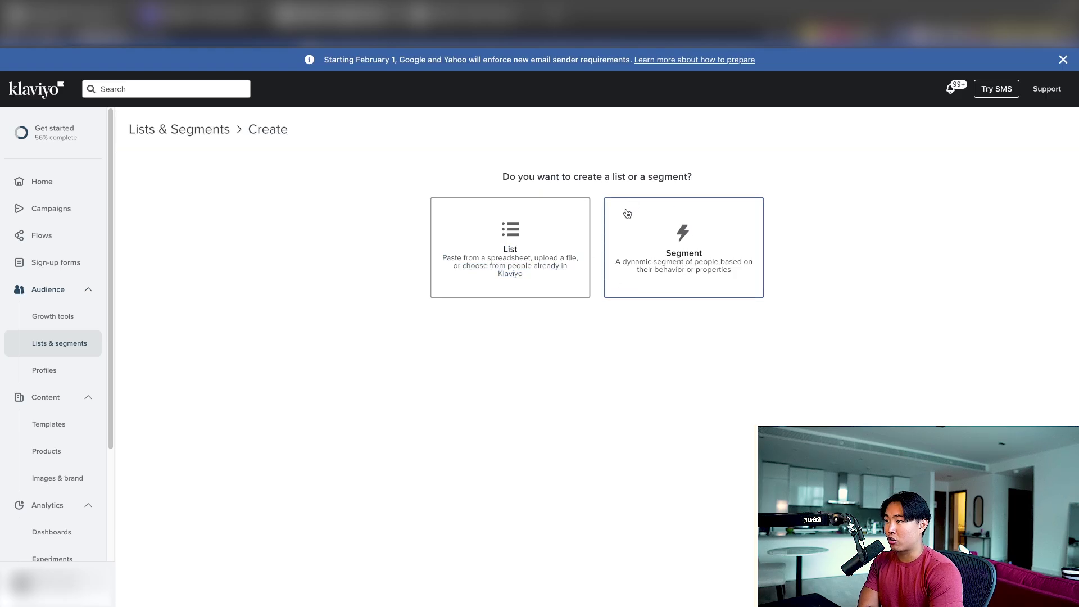
- Start a new dynamic segment with a 'What someone has done (or not done)' condition
{"action": "left_click", "coordinate": [652, 228]}
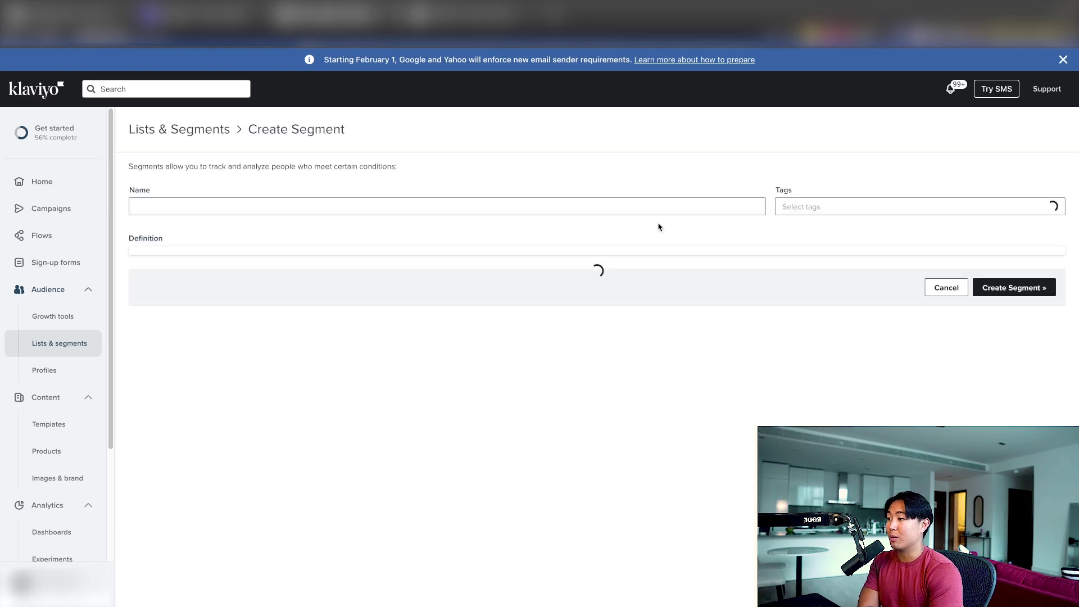
{"action": "left_click", "coordinate": [236, 349]}
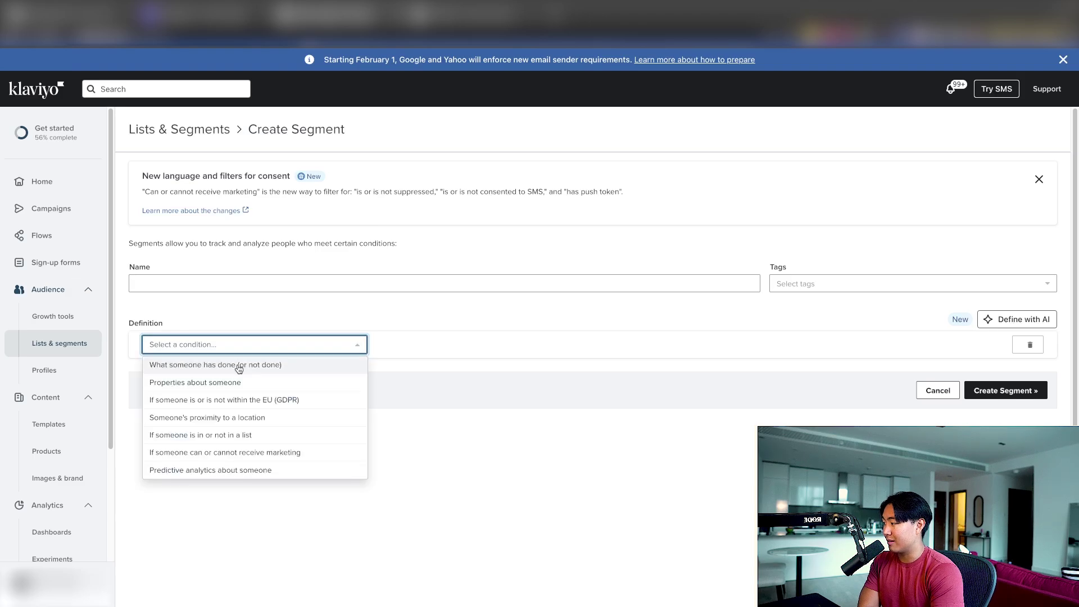
{"action": "left_click", "coordinate": [241, 367]}
- Set the condition metric to Revenue with frequency at least once, then reopen the metric list
{"action": "left_click", "coordinate": [242, 369]}
{"action": "scroll", "coordinate": [253, 279], "scroll_direction": "down", "scroll_amount": 5}
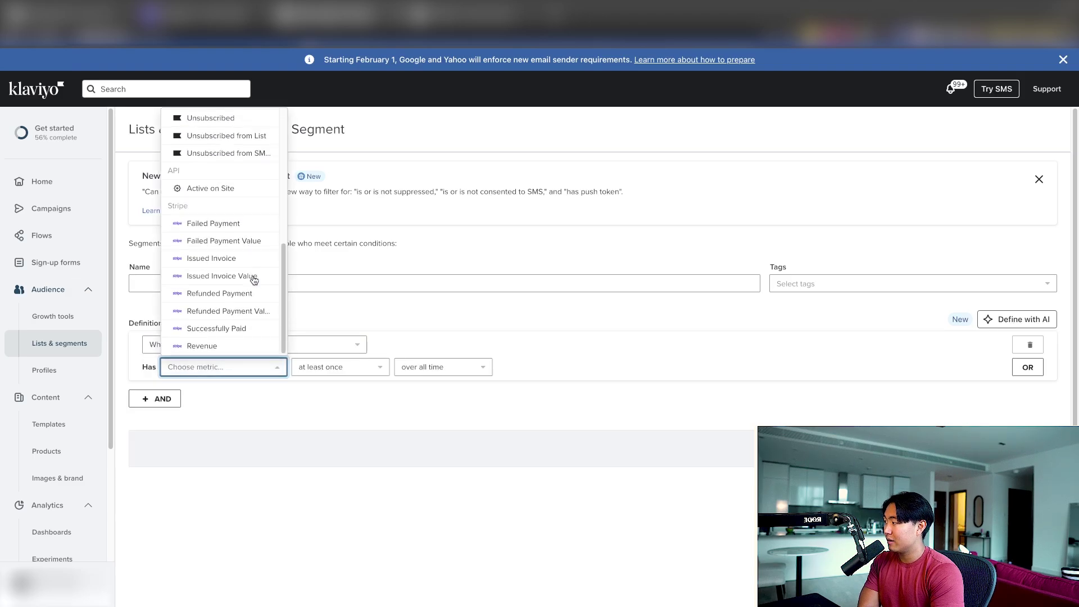
{"action": "scroll", "coordinate": [225, 241], "scroll_direction": "down", "scroll_amount": 2}
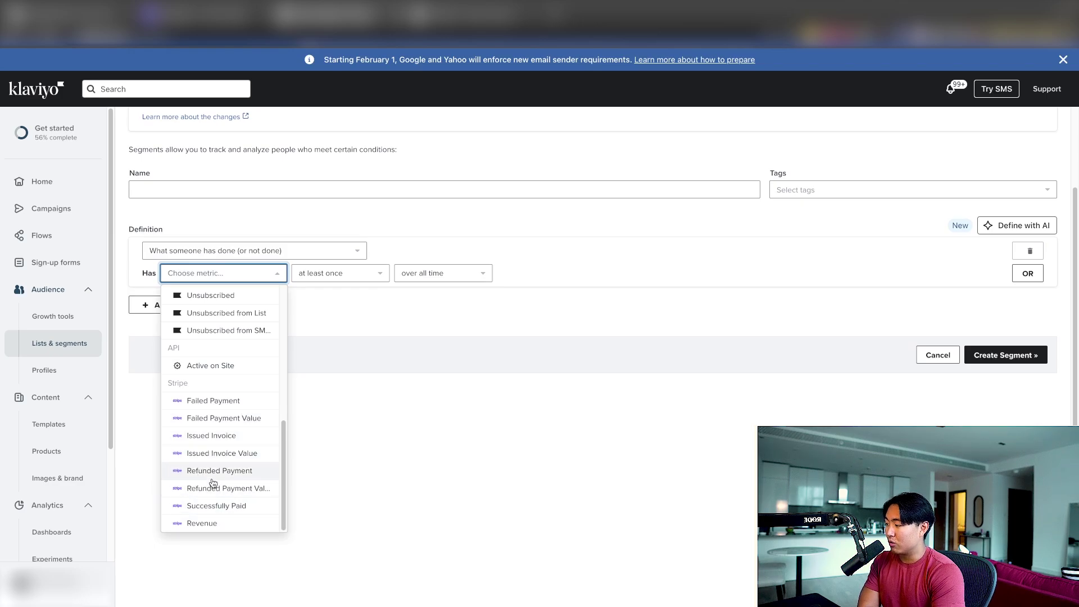
{"action": "left_click", "coordinate": [236, 524]}
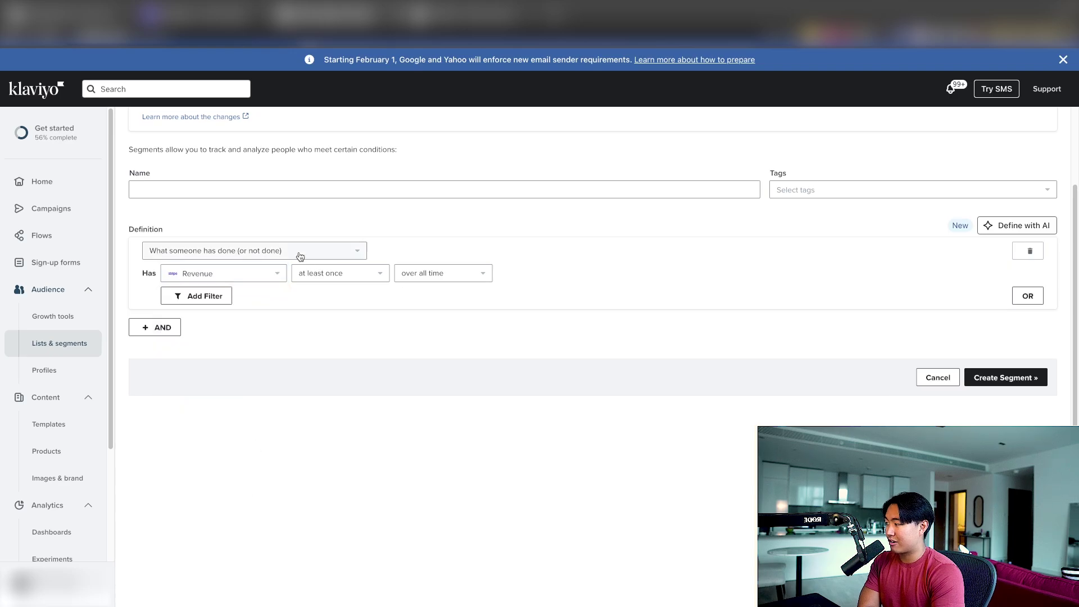
{"action": "left_click", "coordinate": [324, 274]}
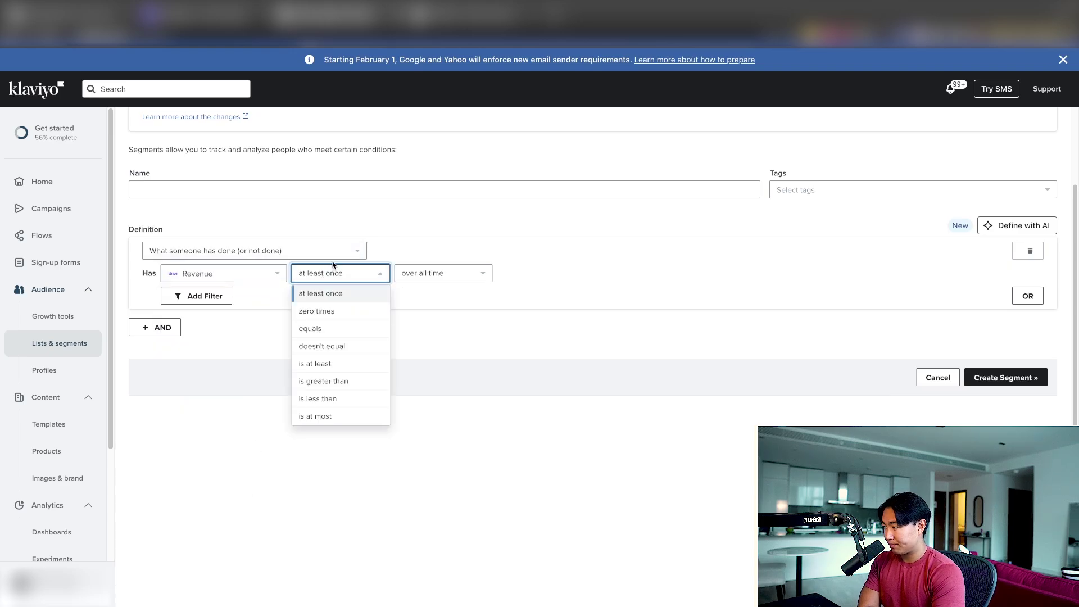
{"action": "left_click", "coordinate": [321, 274]}
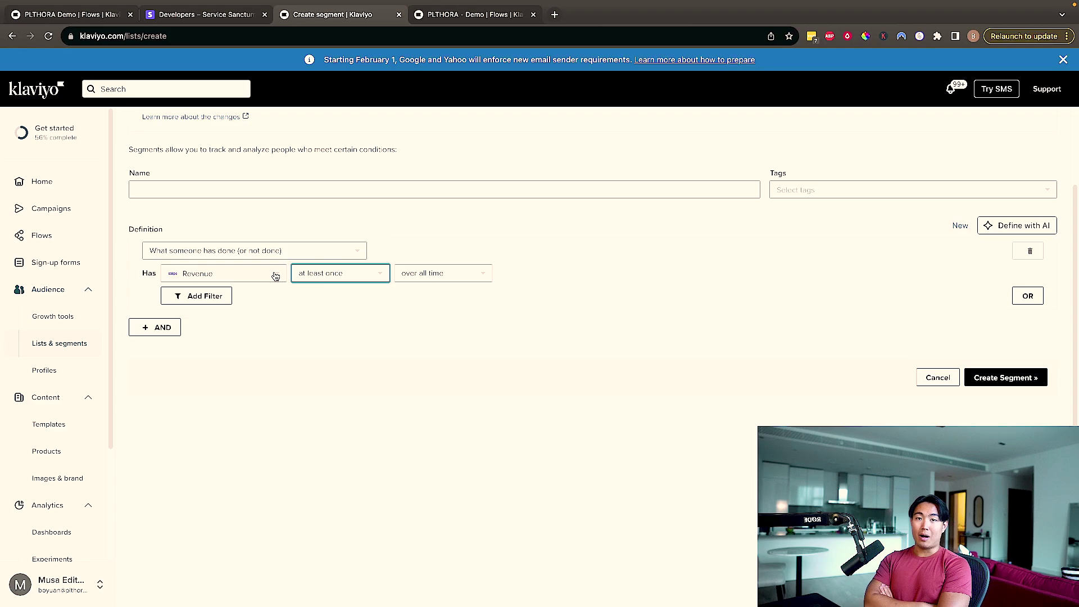
{"action": "left_click", "coordinate": [274, 277]}
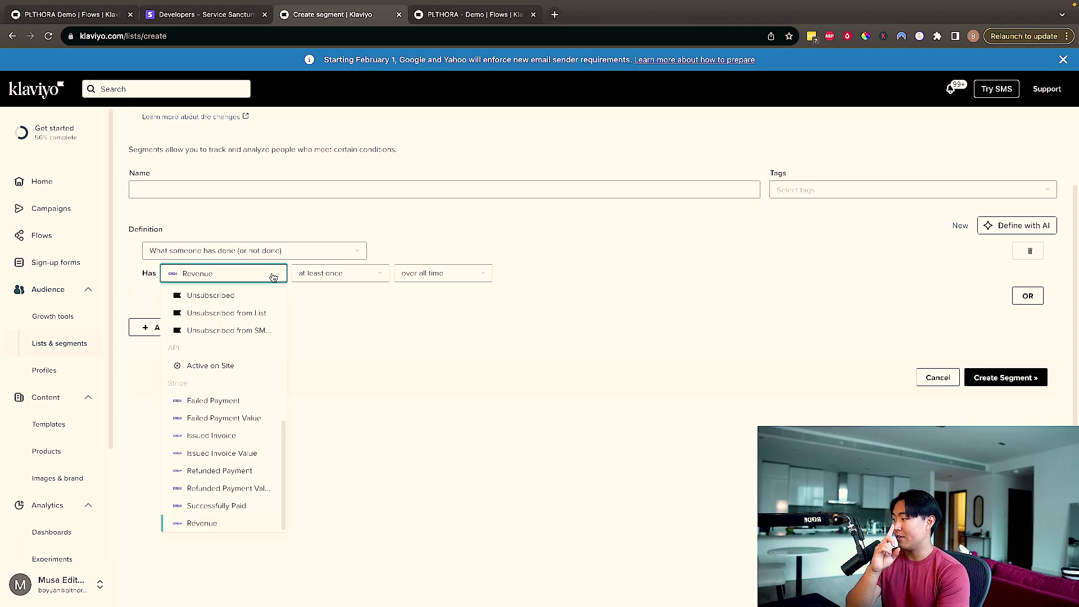
- Choose Successfully Paid as the condition's event, then switch the flow trigger to 'When someone joins a segment'
{"action": "left_click", "coordinate": [232, 506]}
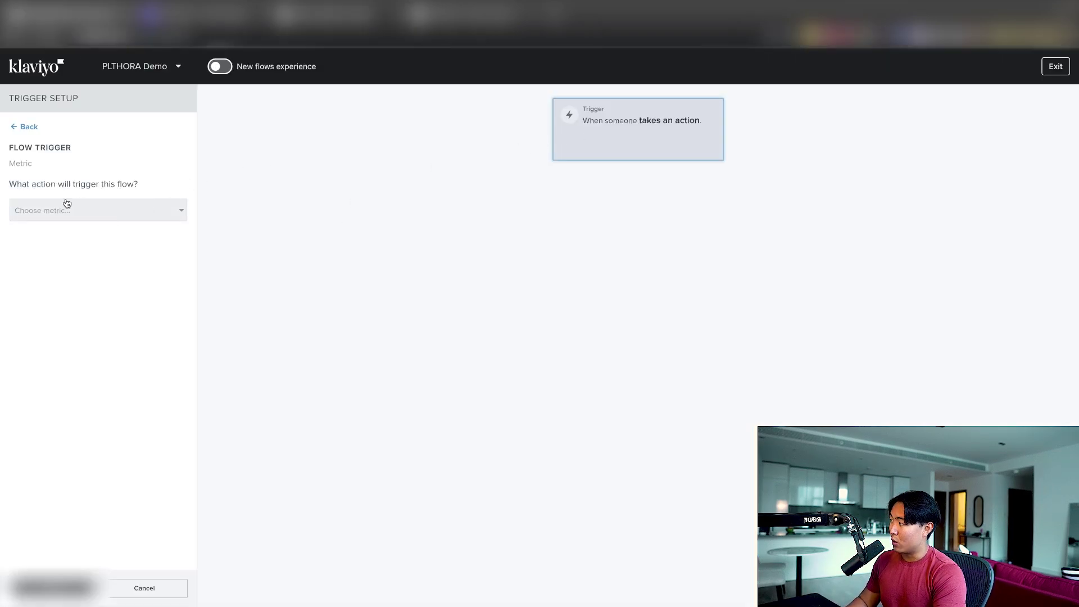
{"action": "left_click", "coordinate": [26, 127]}
{"action": "left_click", "coordinate": [84, 238]}
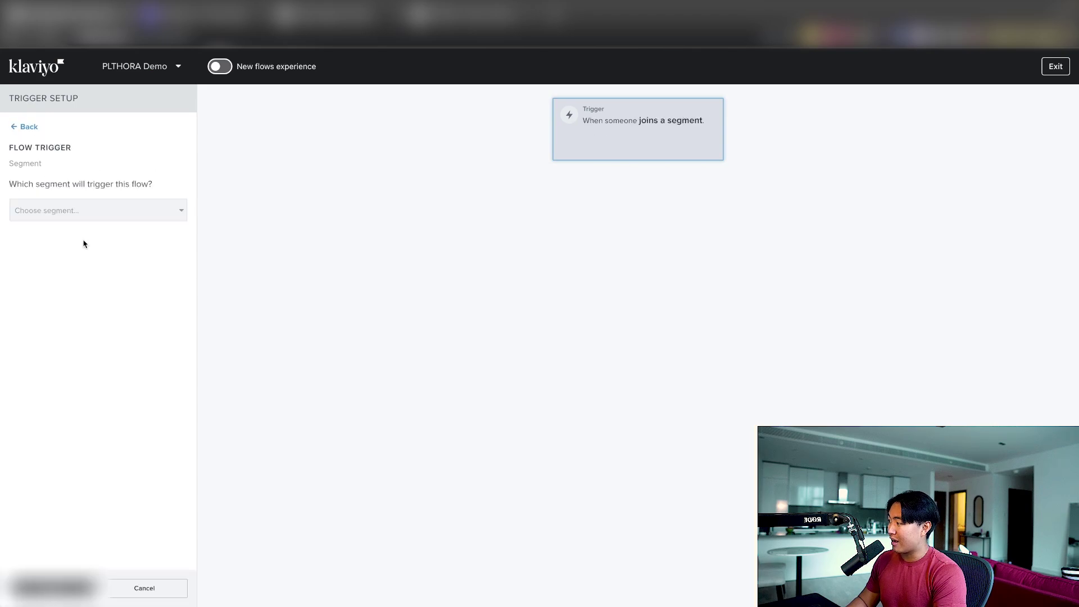